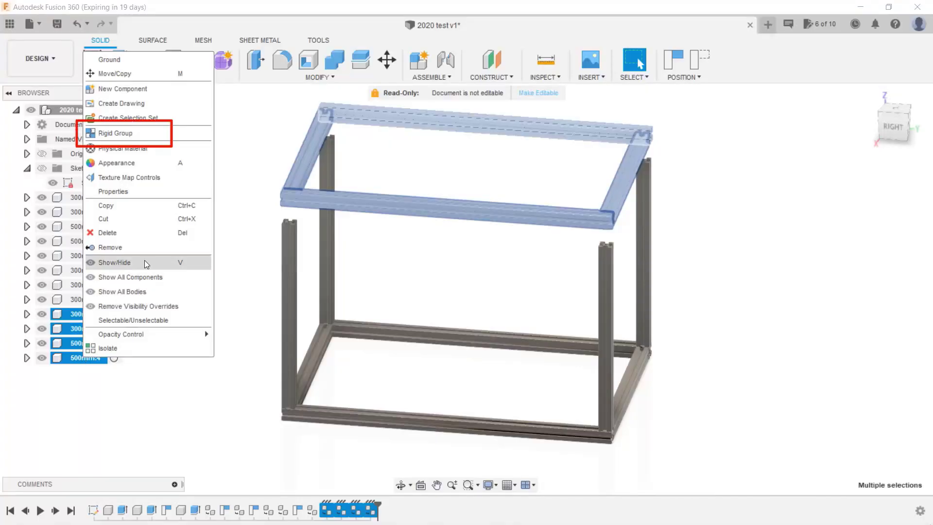
Step: Lock the selected rails as a rigid group, then preview and rotate the TSlot-2020 model
click(116, 133)
key(Return)
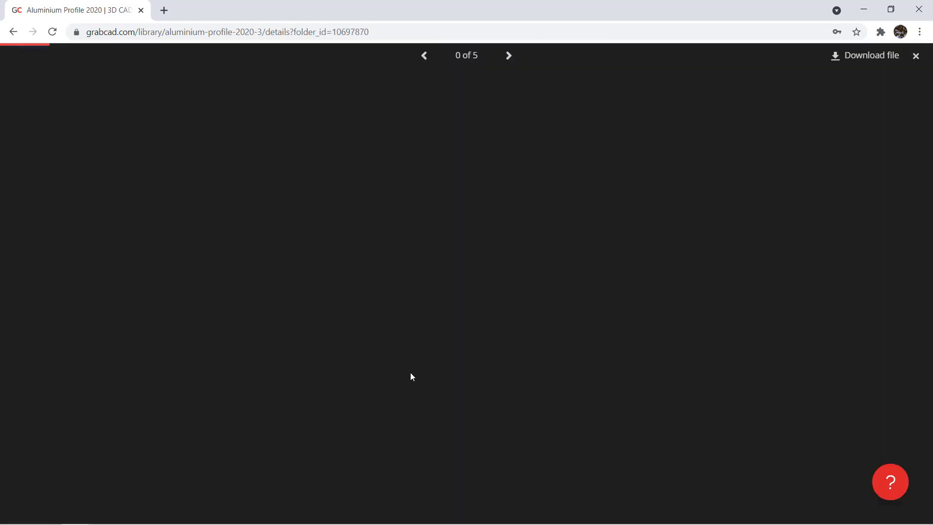
click(307, 165)
drag(549, 297, 443, 261)
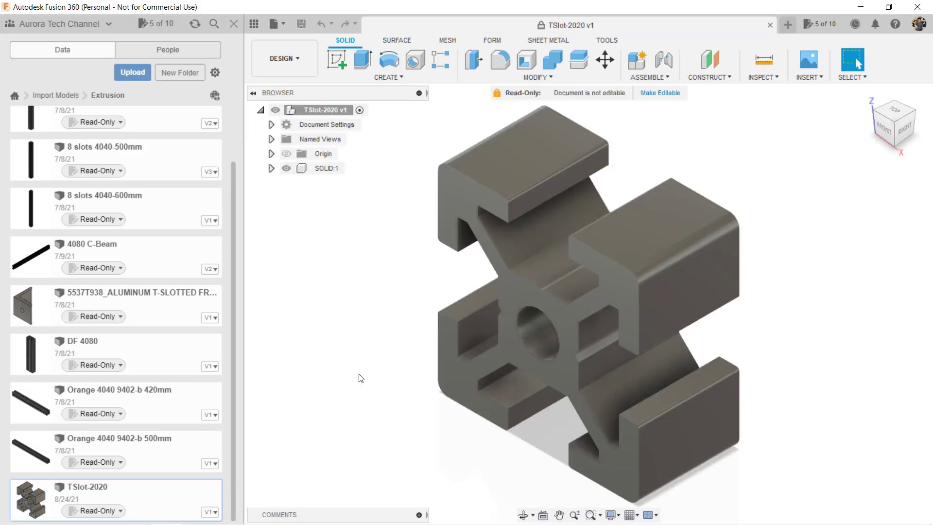
Step: Save a new design as '2020 filament mount' and drag the TSlot-2020 profile into it
shift+middle_drag(362, 375, 440, 337)
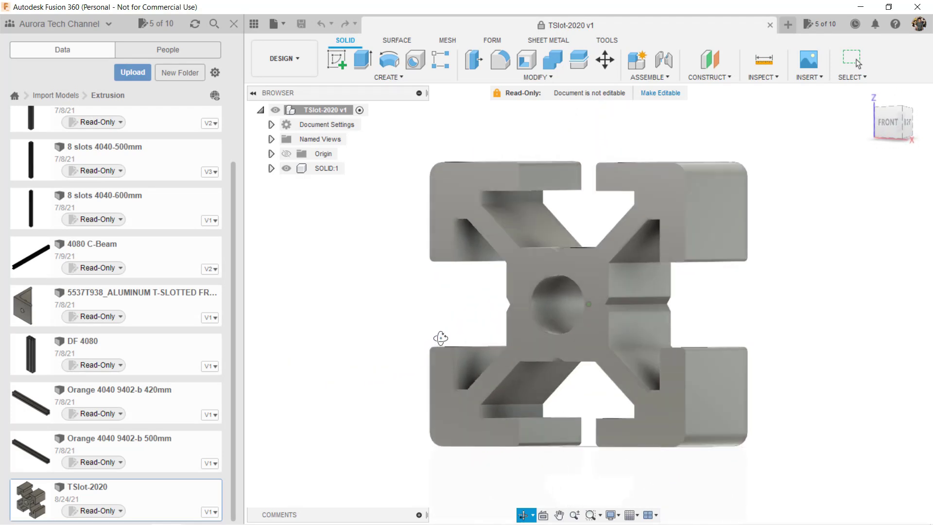
click(235, 24)
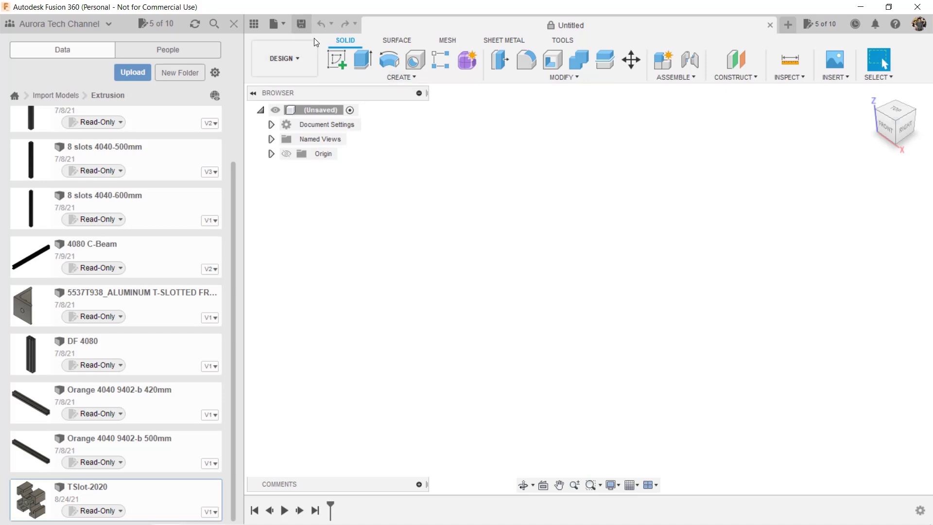
click(301, 24)
text(2020 filament)
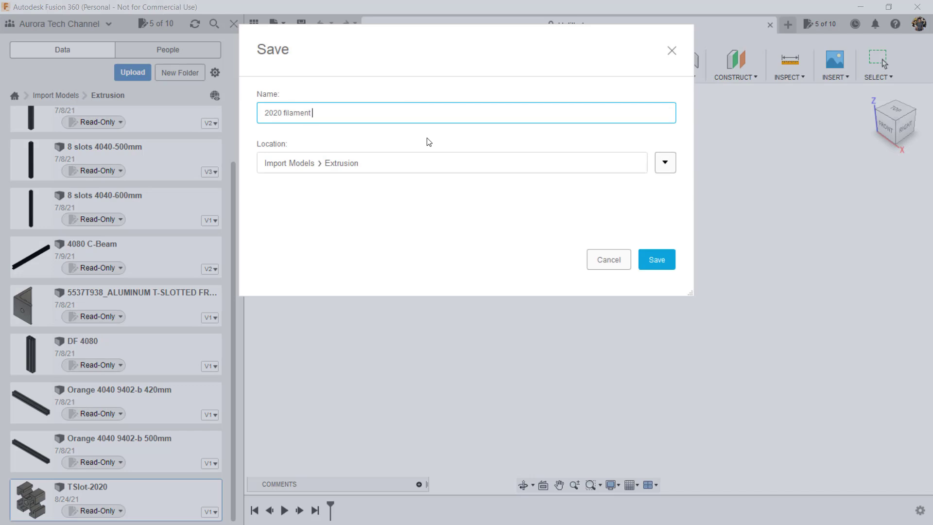
text( mount)
key(Return)
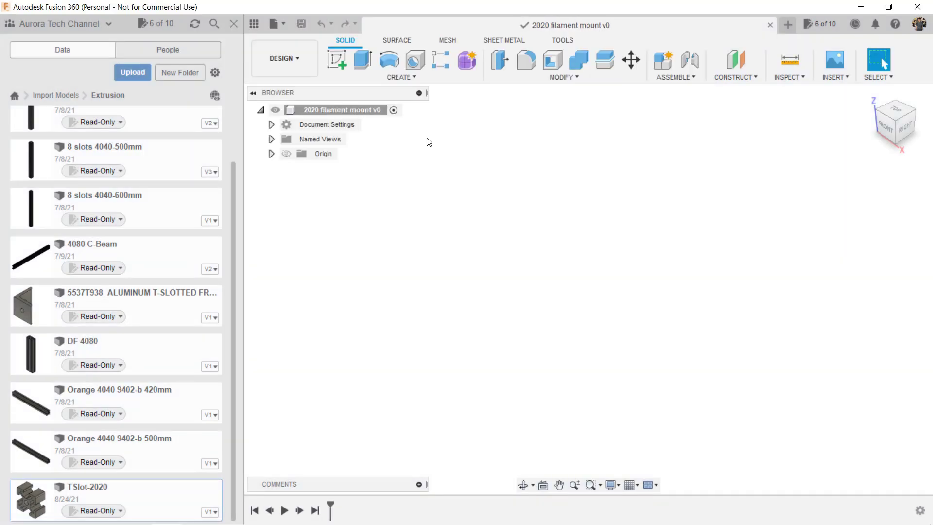
drag(30, 499, 481, 257)
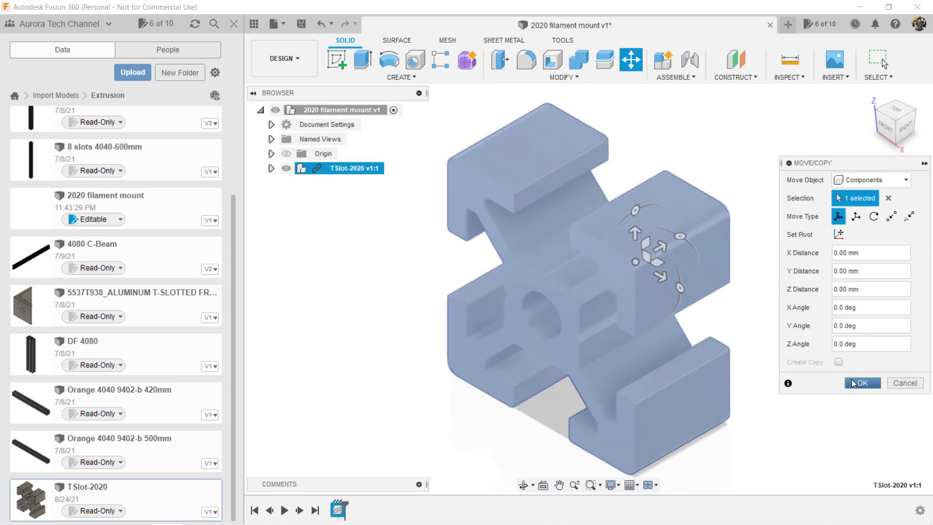
Step: Accept the profile placement and project its end face into a new sketch on that face
click(855, 383)
click(234, 24)
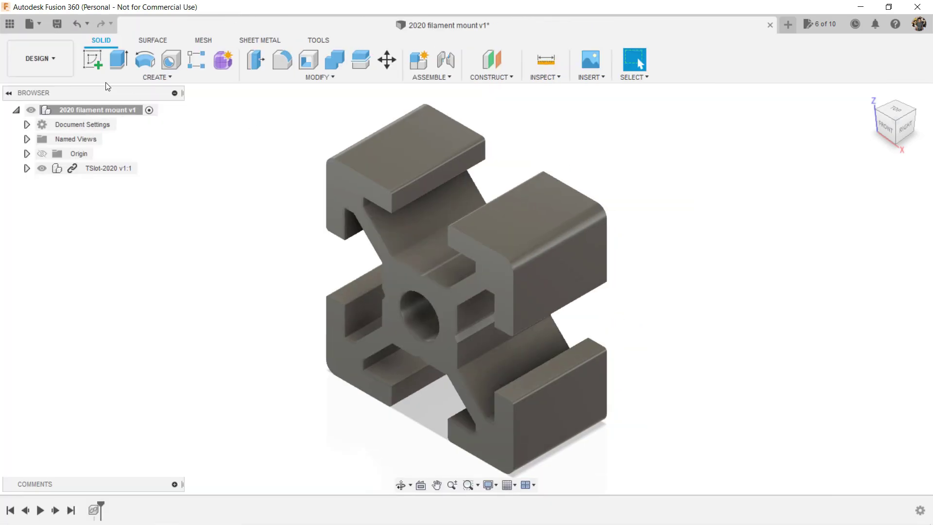
click(89, 63)
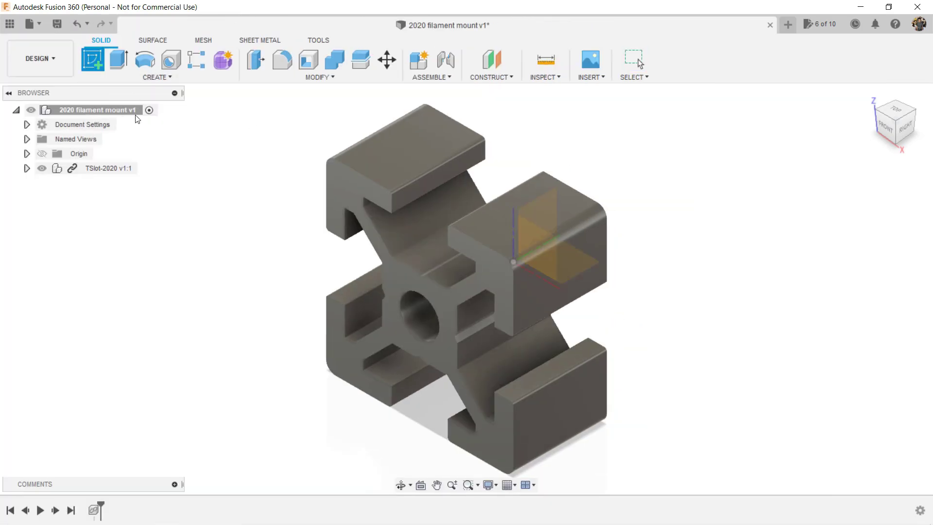
click(543, 244)
key(p)
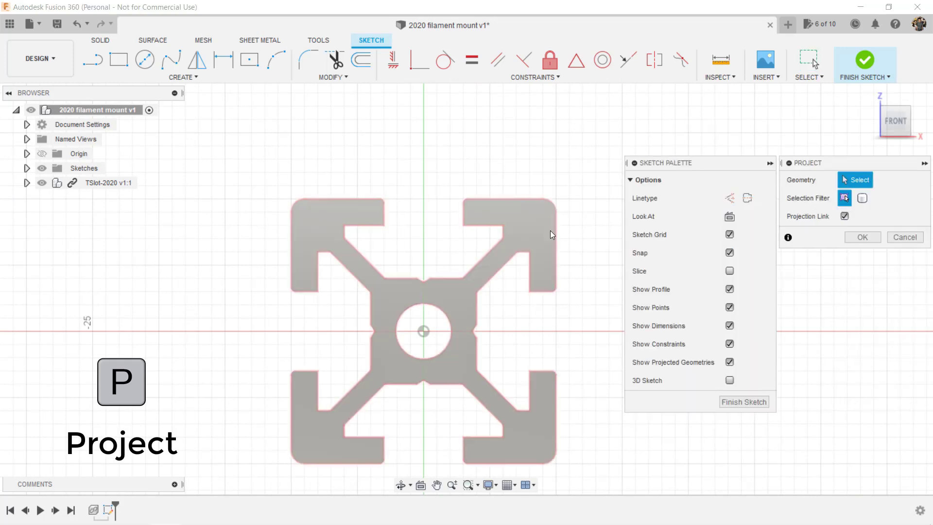
click(542, 233)
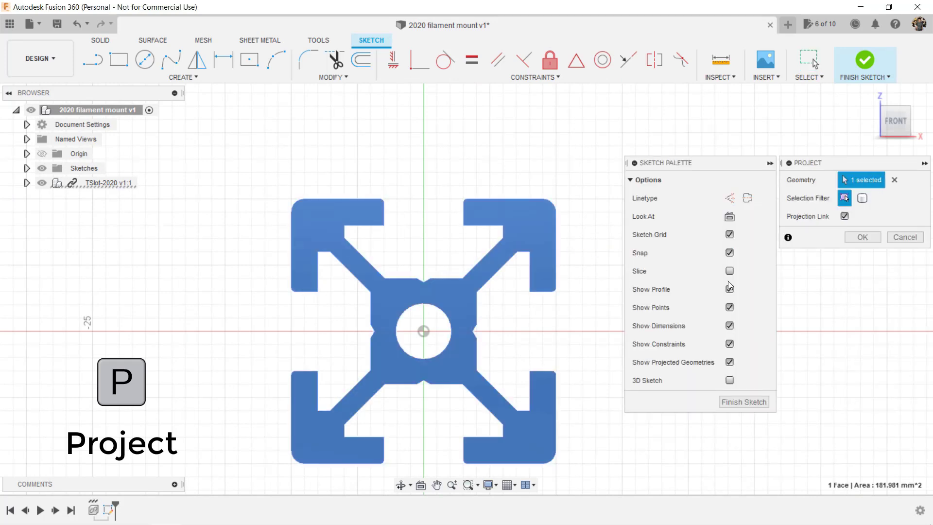
click(862, 237)
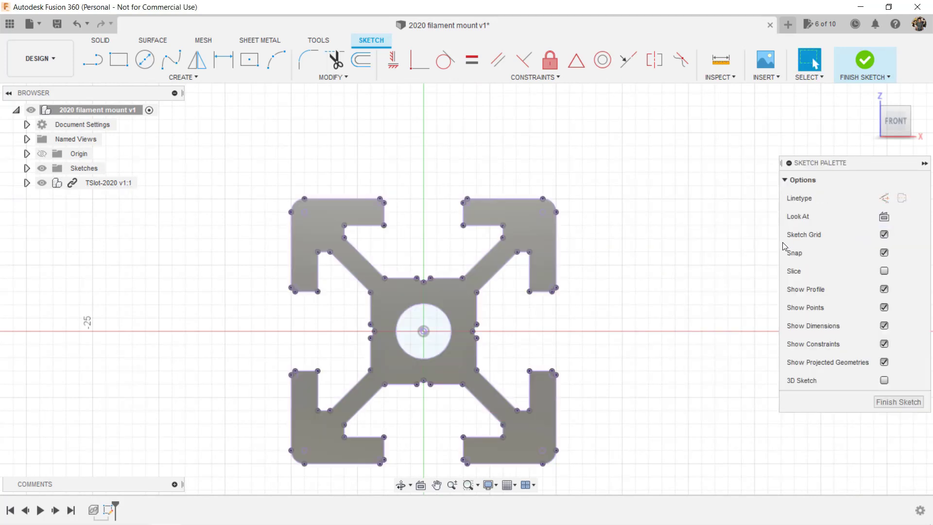
click(865, 60)
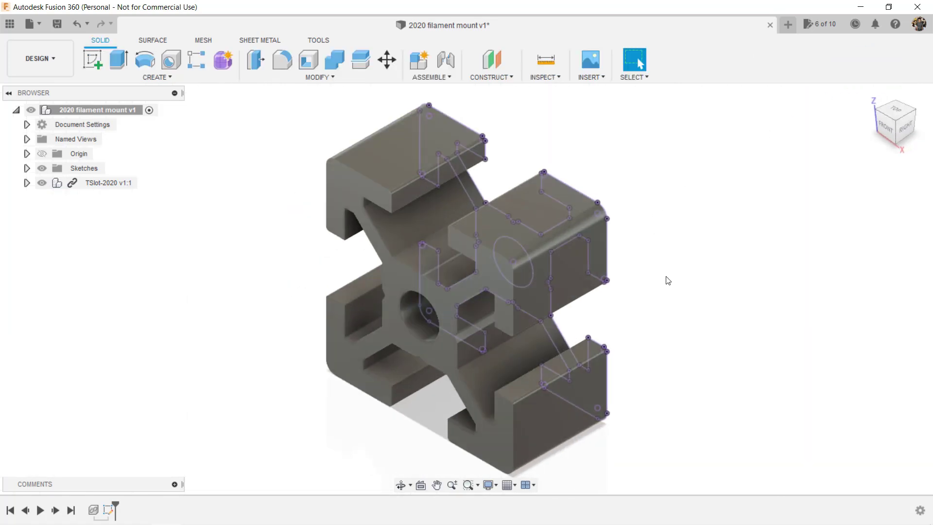
Step: Hide the TSlot-2020 body, reopen the sketch, and offset the whole outline by -0.2 mm
click(41, 183)
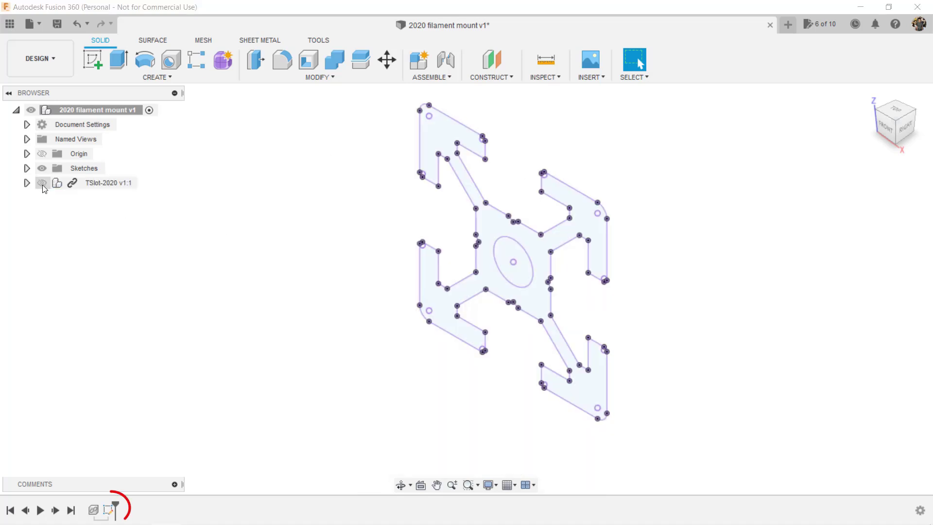
double_click(111, 506)
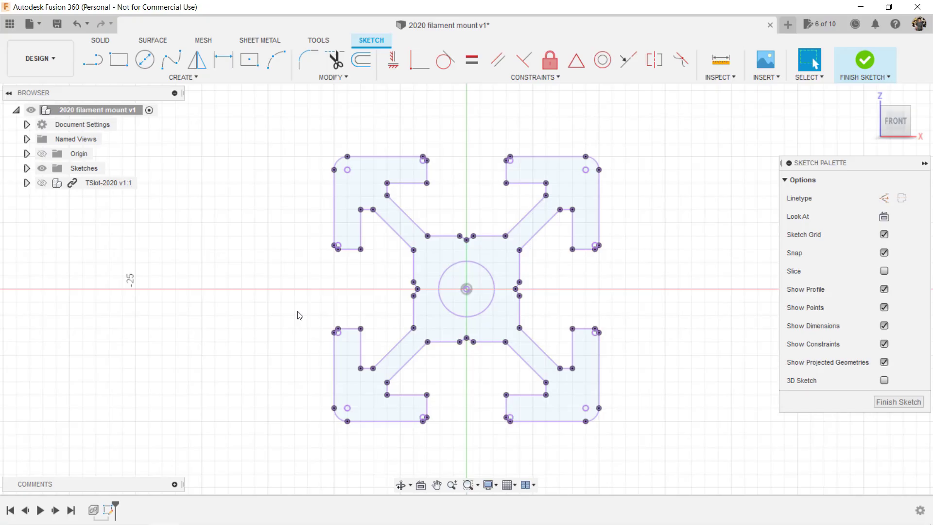
key(s)
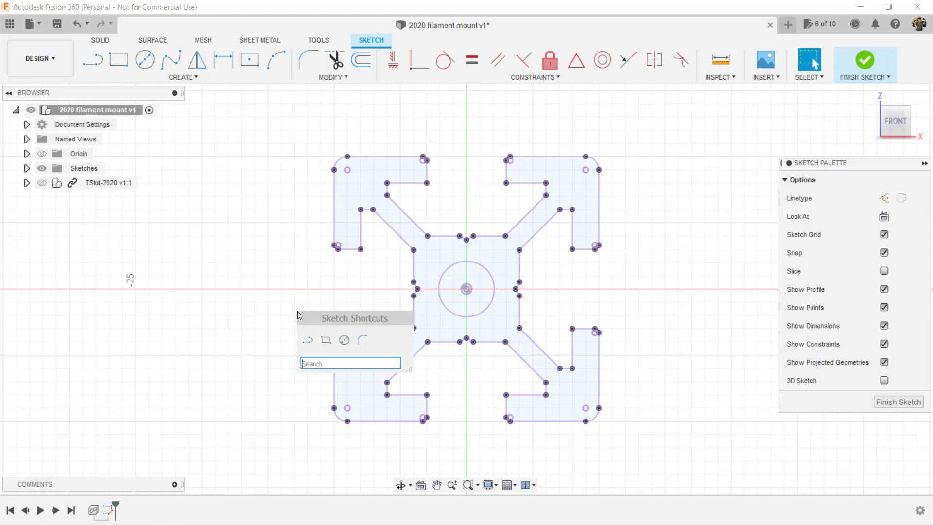
text(offset)
click(407, 384)
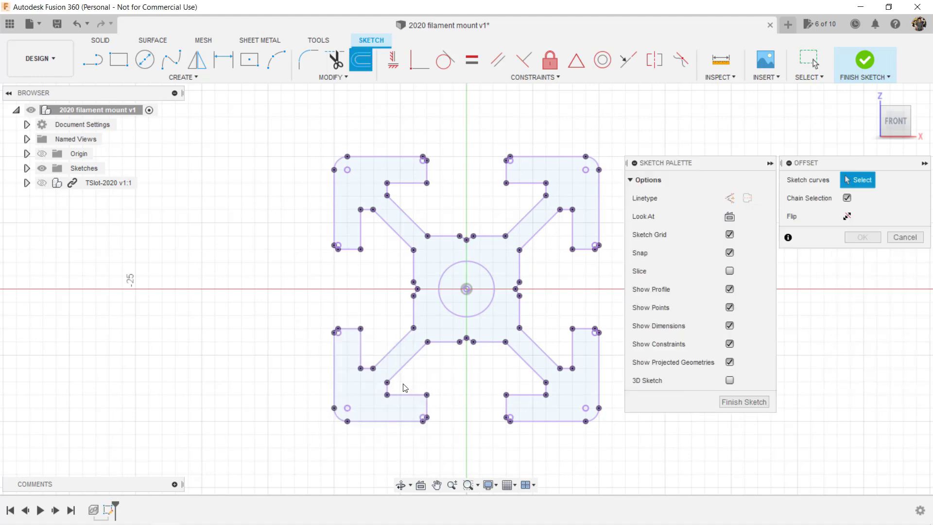
click(439, 237)
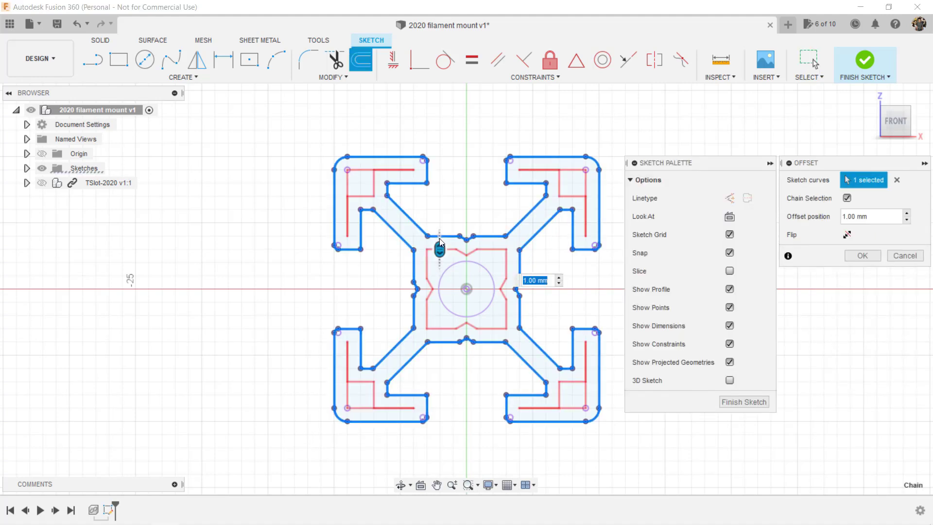
text(-0.2)
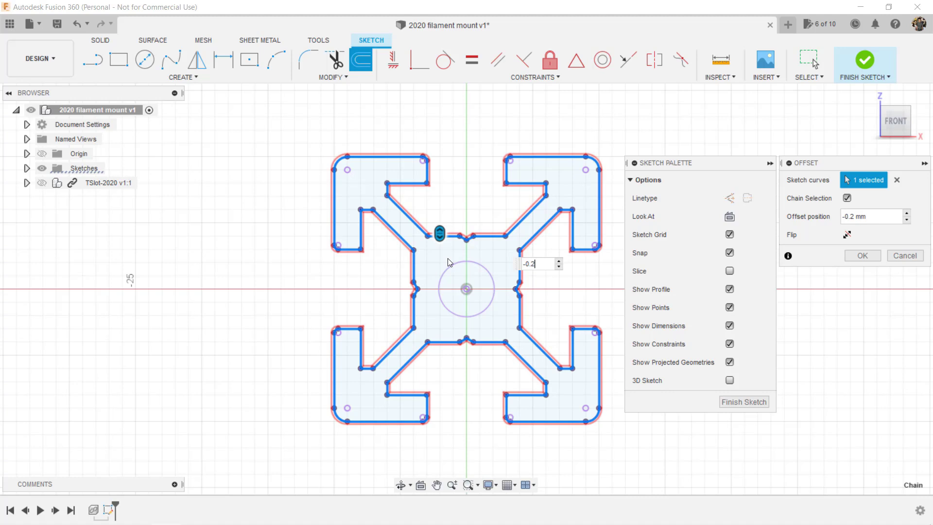
Step: Apply the -0.2 mm offset and recentre the profile in the view
click(853, 256)
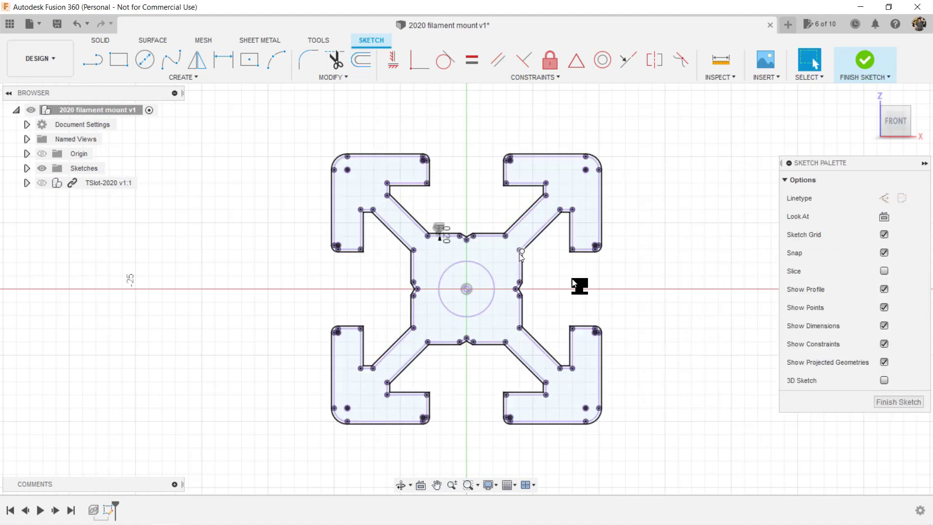
scroll(573, 281, up, 4)
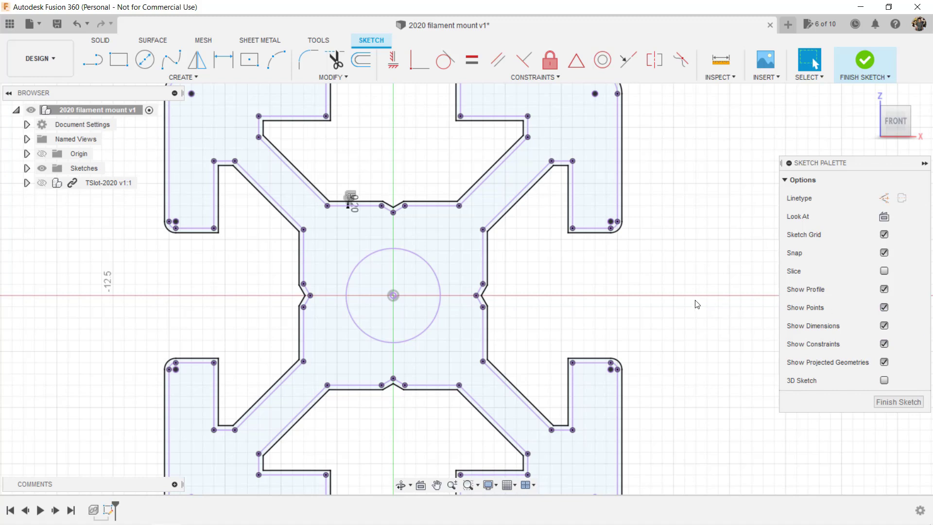
scroll(697, 304, down, 2)
scroll(696, 304, down, 1)
middle_drag(696, 304, 660, 296)
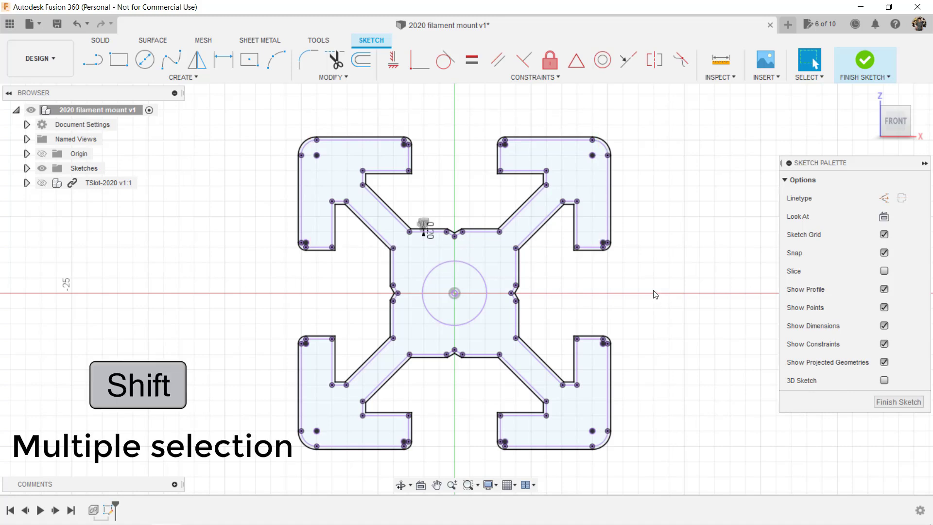
scroll(437, 153, up, 3)
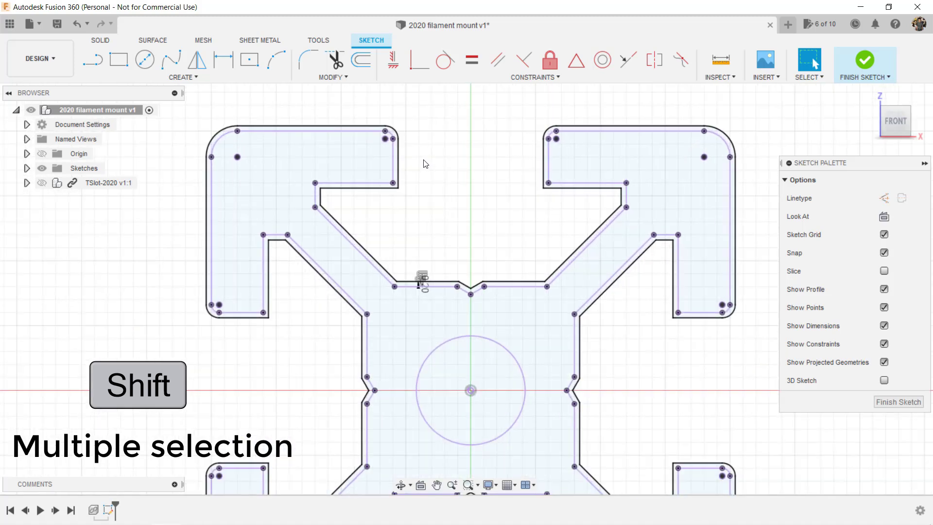
Step: Select every edge of the upper slot outline, including tabs, diagonals and notch
click(369, 127)
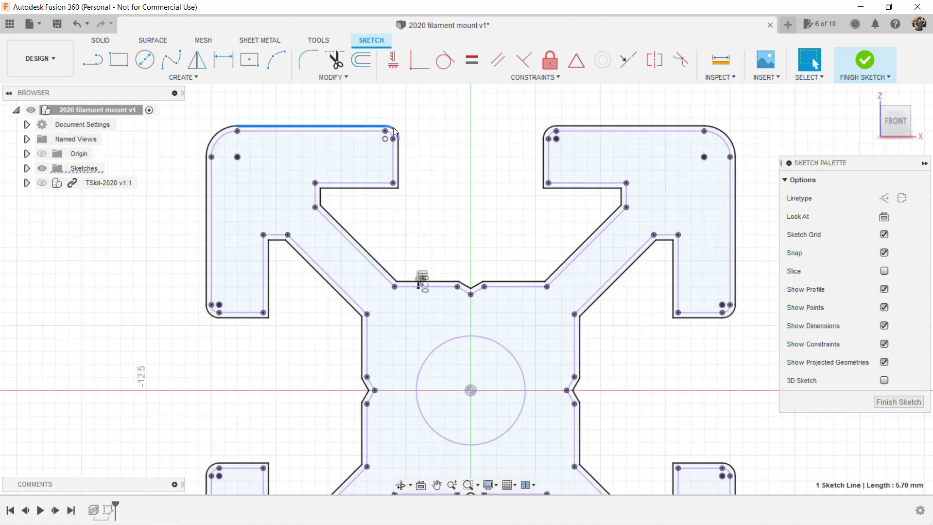
shift+click(395, 132)
shift+click(398, 155)
shift+click(382, 190)
shift+click(321, 200)
shift+click(336, 221)
scroll(444, 285, up, 3)
shift+click(444, 278)
shift+click(488, 284)
shift+click(513, 284)
shift+click(586, 277)
shift+click(687, 249)
scroll(687, 249, down, 3)
scroll(683, 196, up, 1)
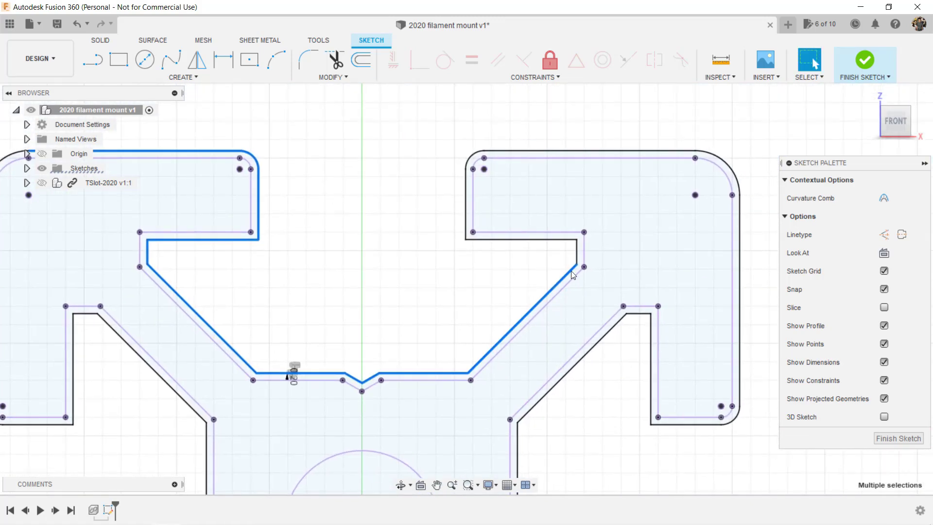
shift+click(577, 253)
shift+click(525, 239)
shift+click(466, 204)
shift+click(473, 155)
shift+click(517, 151)
scroll(426, 245, down, 3)
Step: Copy and paste the slot outline, moving the copy 25 mm to the right
key(ctrl+c)
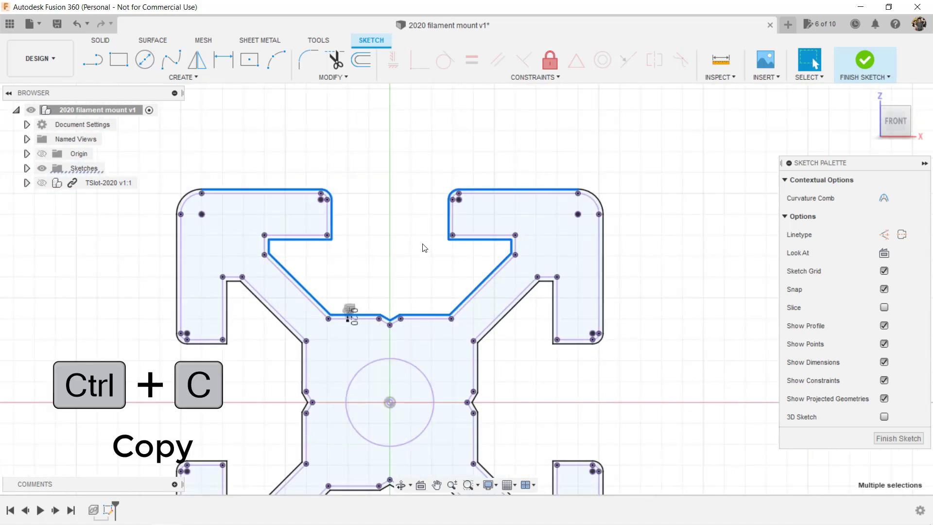
key(ctrl+v)
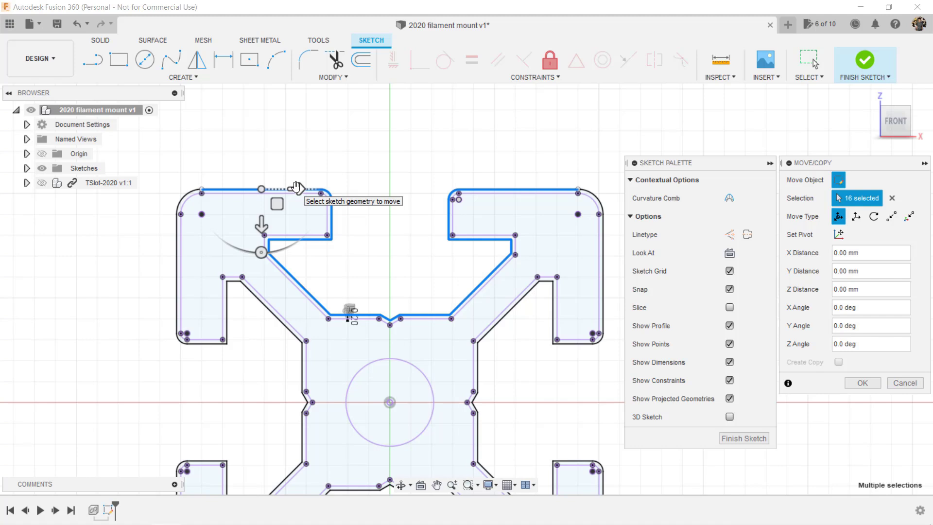
mouse_move(296, 187)
mouse_down()
mouse_move(527, 192)
mouse_move(749, 178)
mouse_up()
text(24)
key(Return)
scroll(531, 260, down, 5)
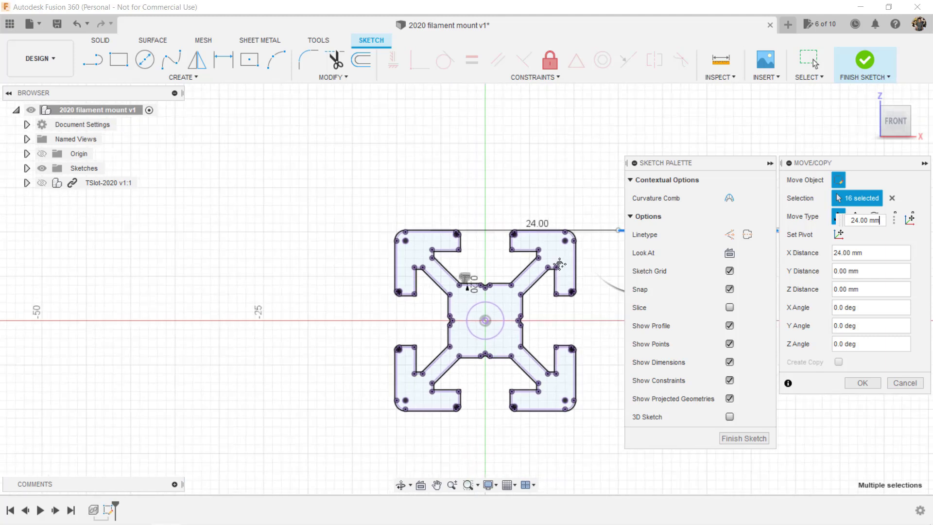
middle_drag(531, 260, 292, 245)
drag(438, 214, 448, 214)
Step: Confirm the copy's position and draw a 3 mm vertical line at the top edge's left end
key(Return)
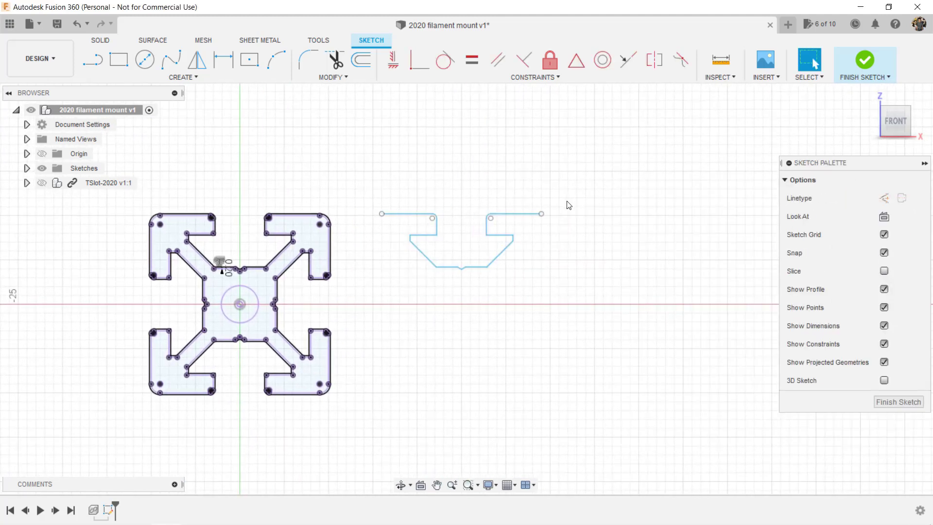
scroll(547, 246, up, 4)
scroll(523, 243, up, 2)
middle_drag(526, 241, 591, 278)
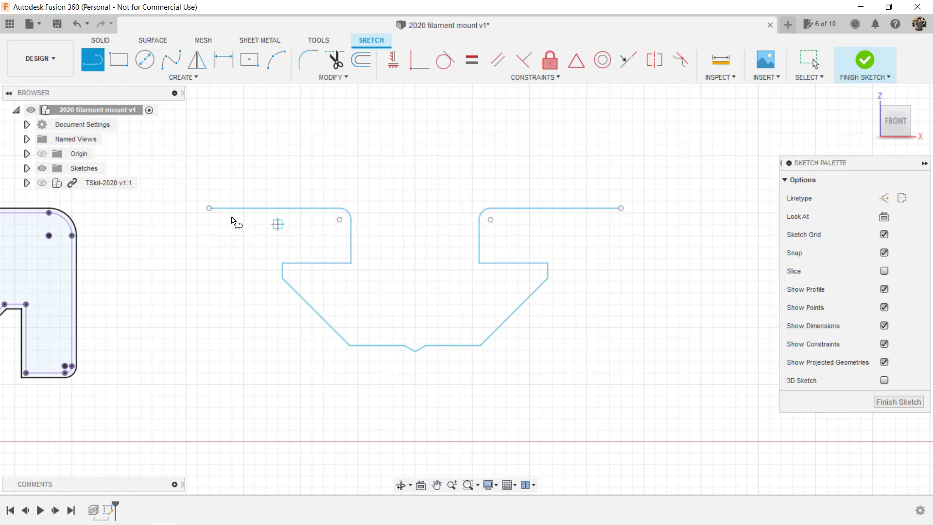
click(210, 209)
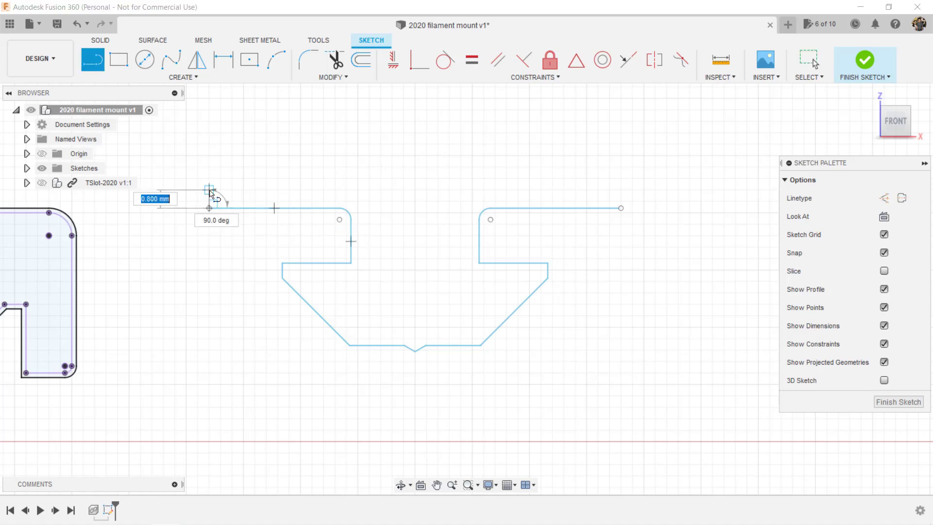
text(3)
key(Return)
key(Escape)
Step: Draw a matching 3 mm vertical at the right end and join their tops to close the plate
key(l)
click(621, 208)
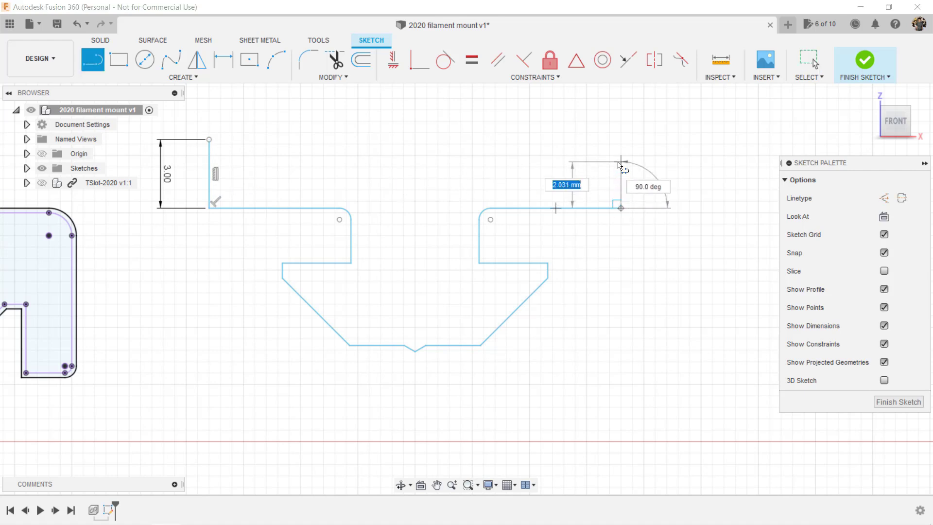
text(3)
key(Tab)
key(Return)
key(Escape)
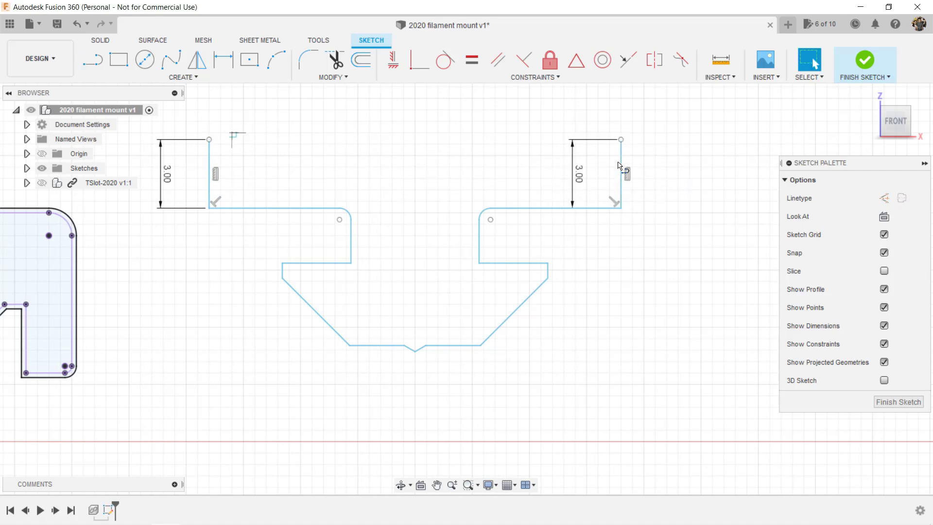
key(l)
click(621, 140)
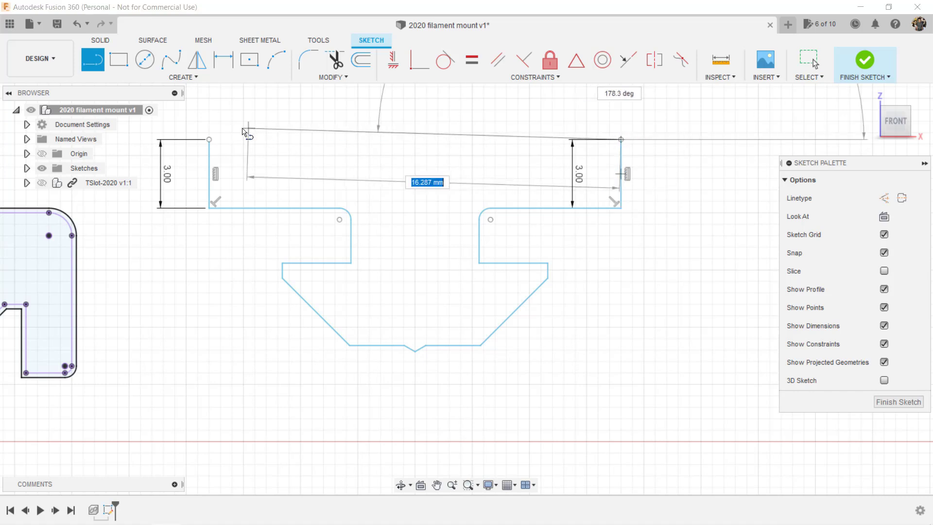
click(211, 140)
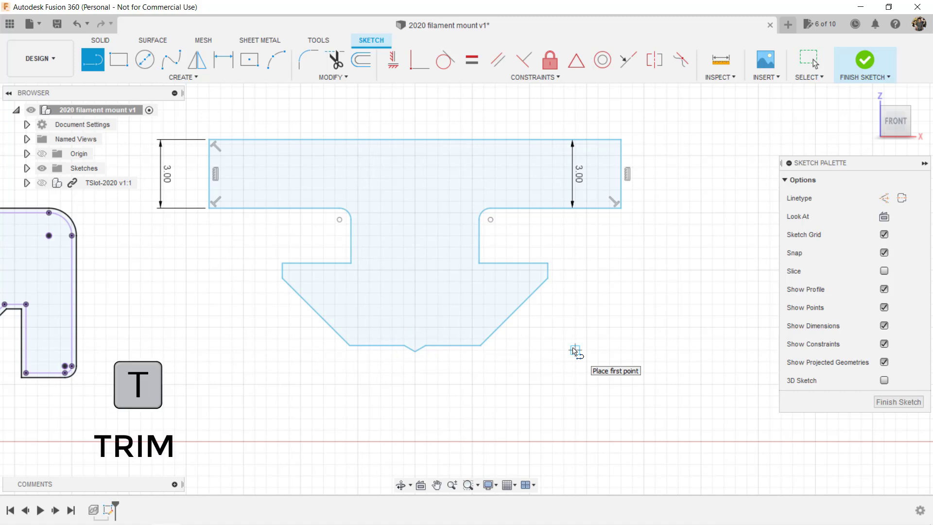
Step: Trim away the angled bottom notch and bridge the gap with a straight line
key(t)
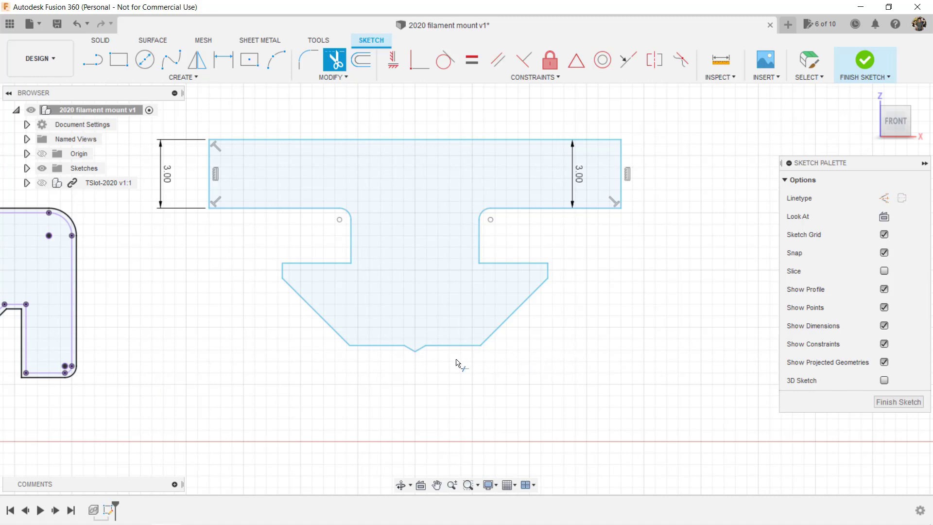
scroll(456, 363, up, 3)
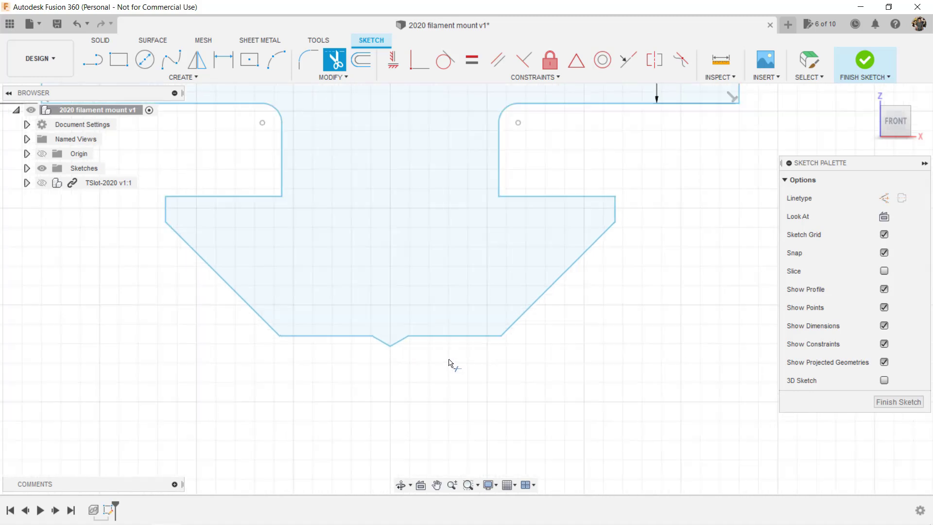
click(395, 344)
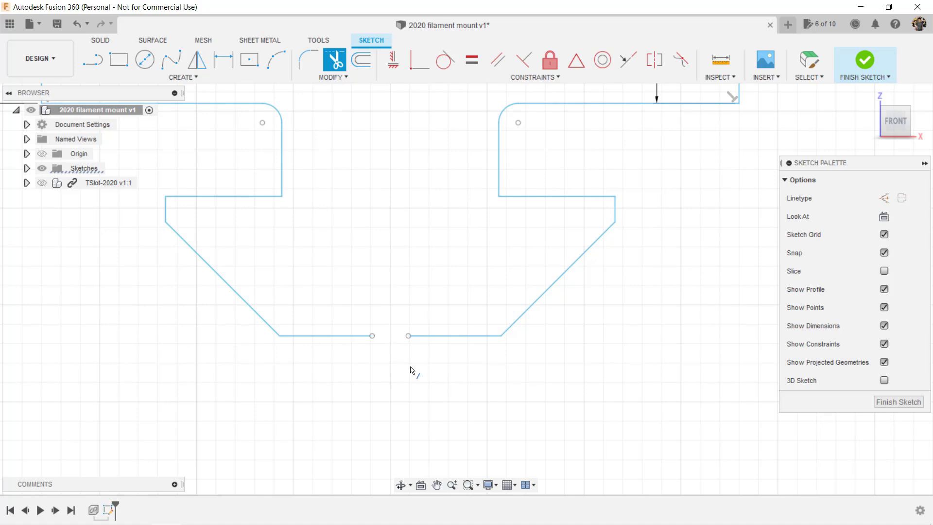
key(l)
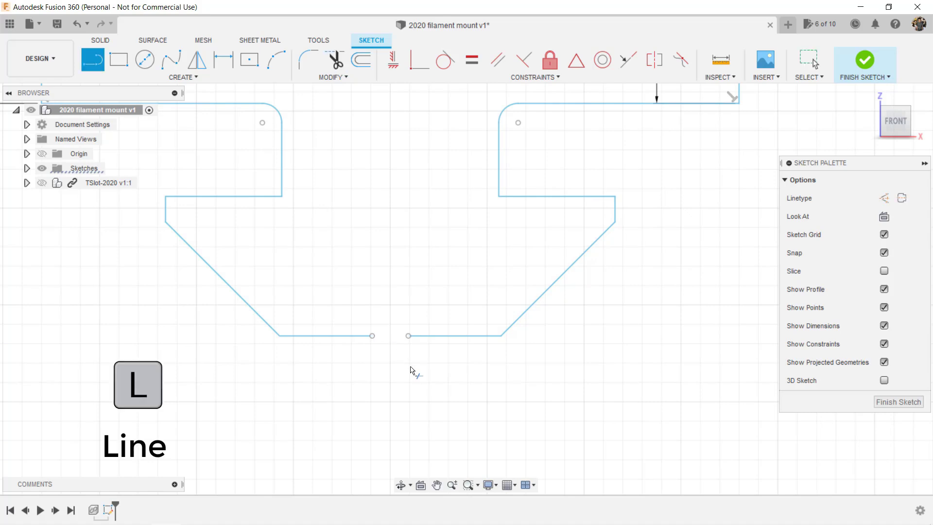
click(409, 337)
click(372, 335)
scroll(487, 381, down, 3)
mouse_move(522, 330)
middle_down()
mouse_move(607, 323)
mouse_move(626, 343)
middle_up()
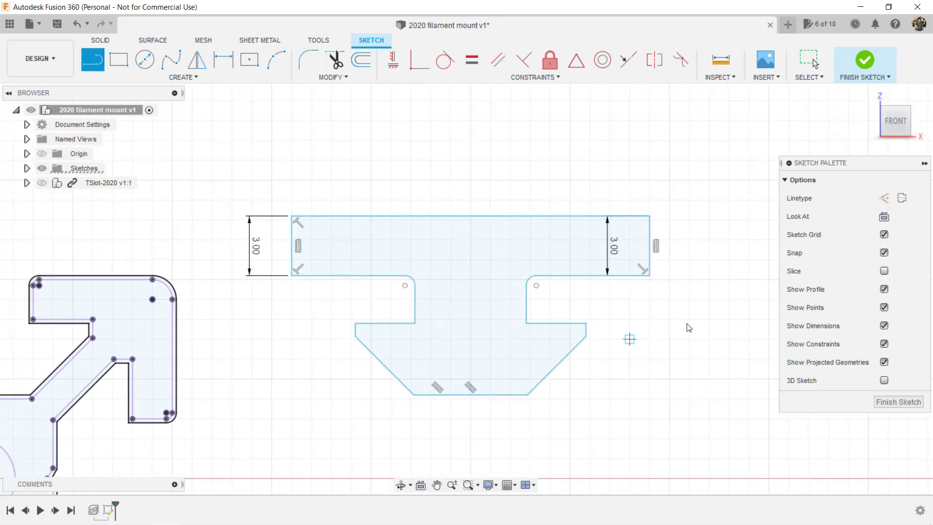
Step: Finish the sketch and select the top plate's end face for a new extrusion
click(865, 62)
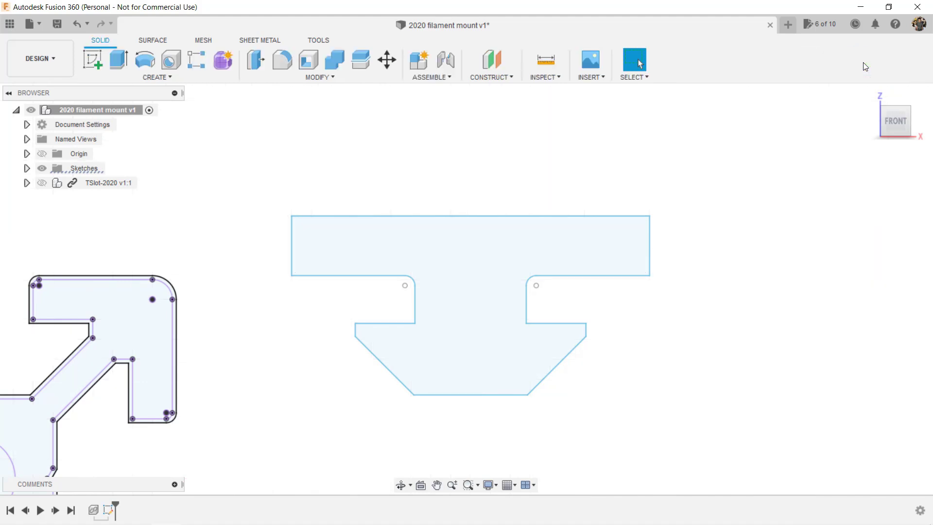
scroll(622, 359, down, 1)
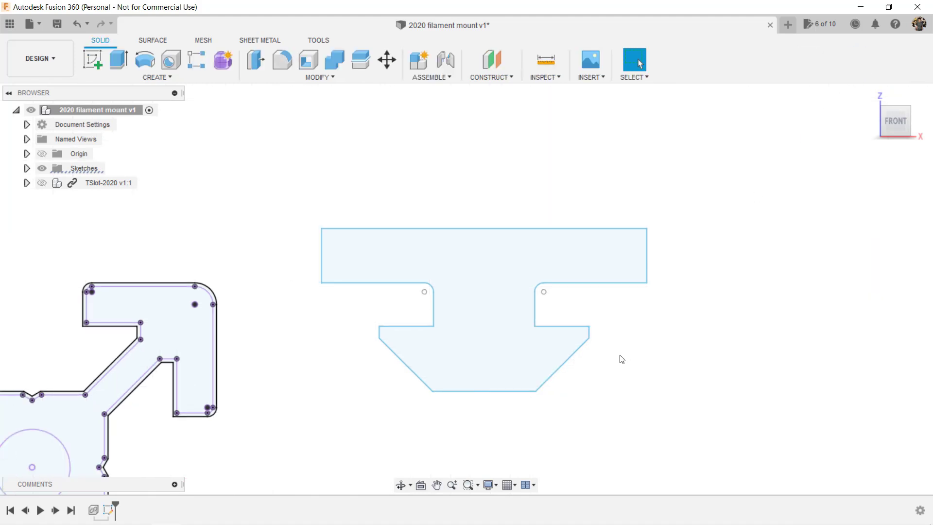
key(e)
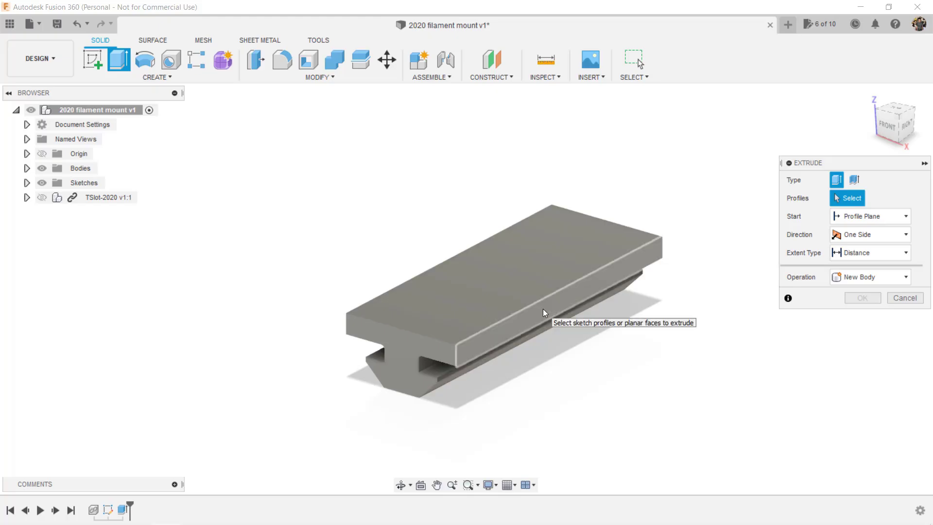
click(543, 308)
Step: Apply the 20 mm joined extrusion and sketch a 3 mm circle on the plate's top face
text(20)
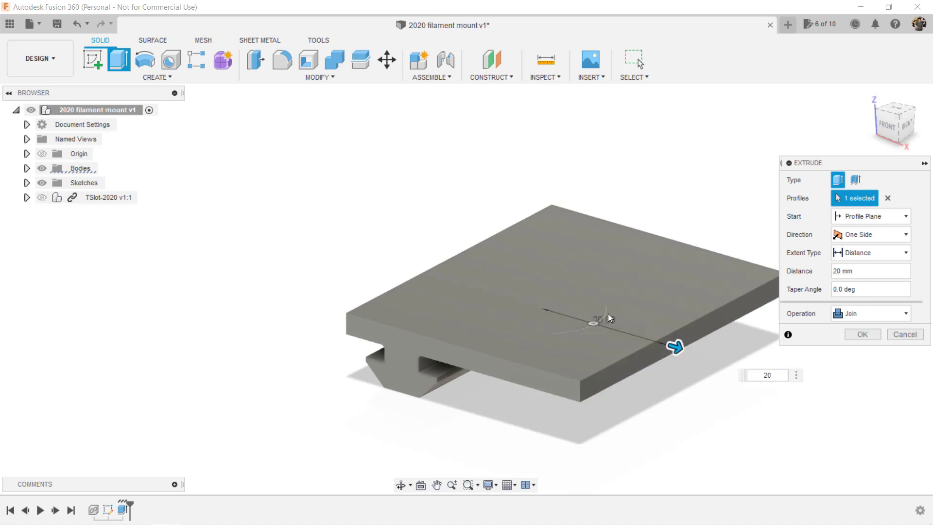
click(866, 336)
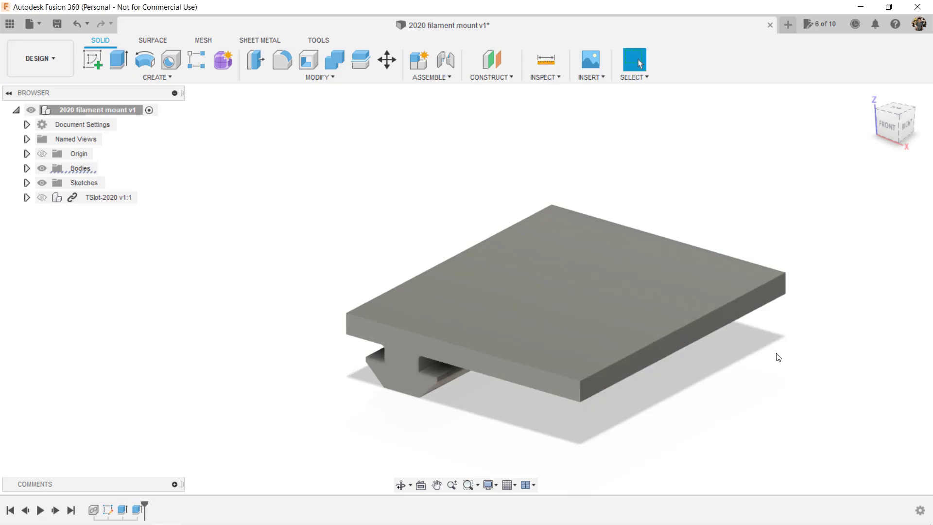
shift+middle_drag(778, 357, 719, 381)
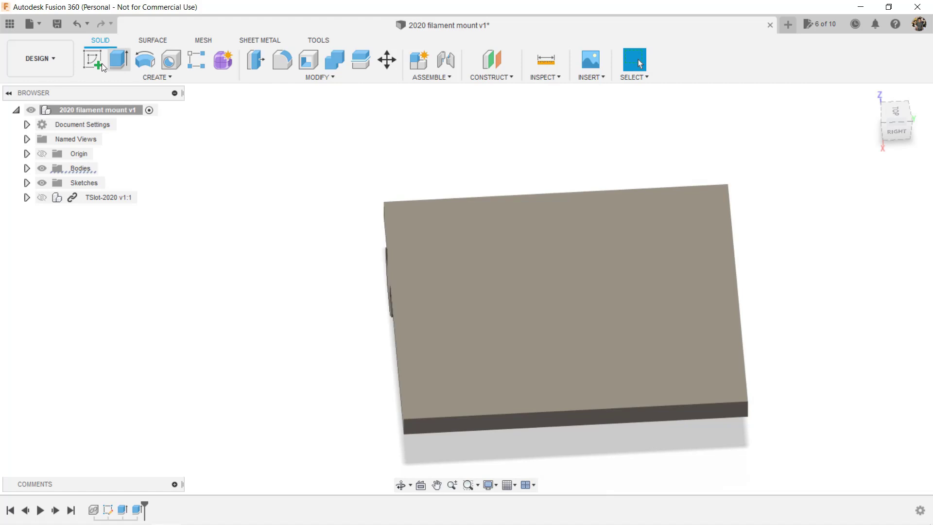
click(92, 60)
click(522, 372)
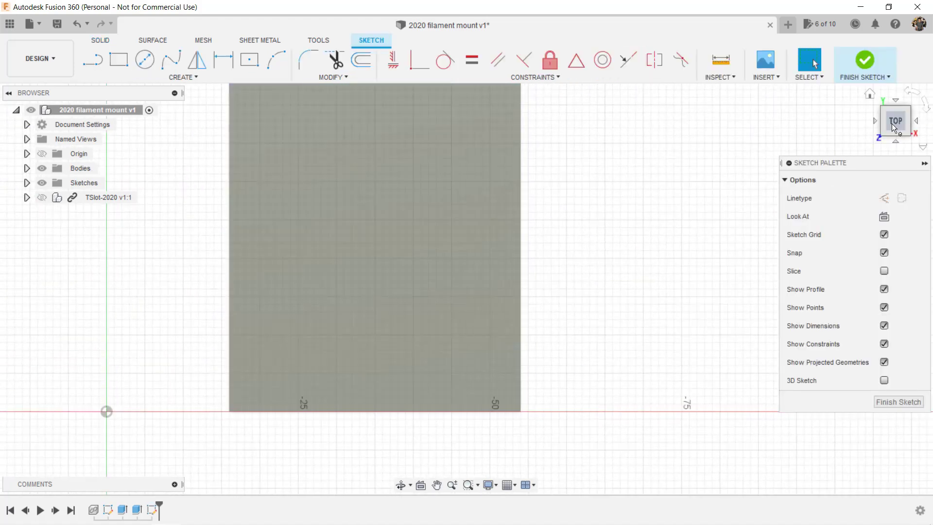
click(907, 122)
key(c)
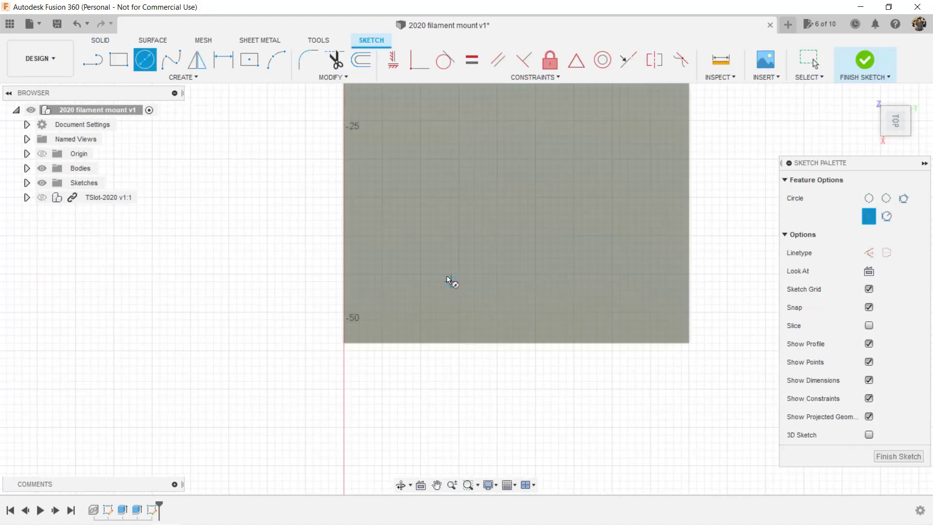
click(418, 275)
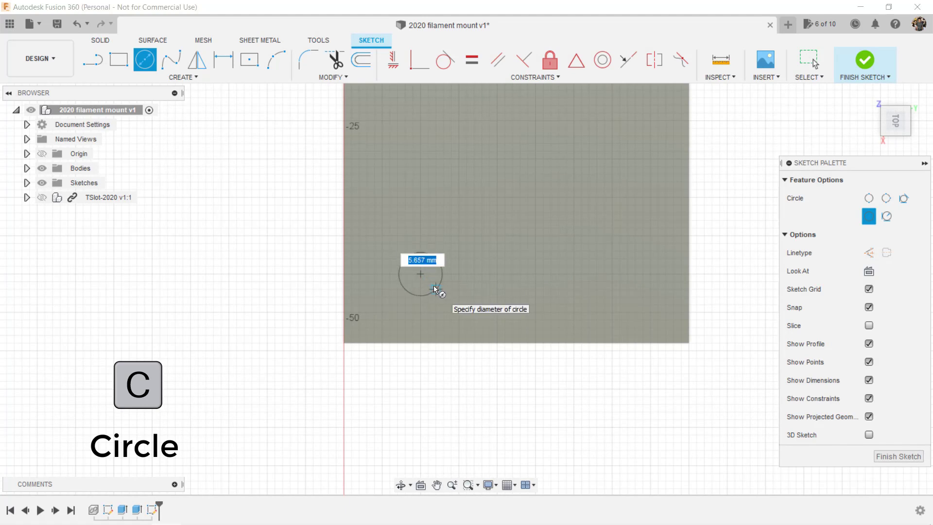
text(3)
key(Return)
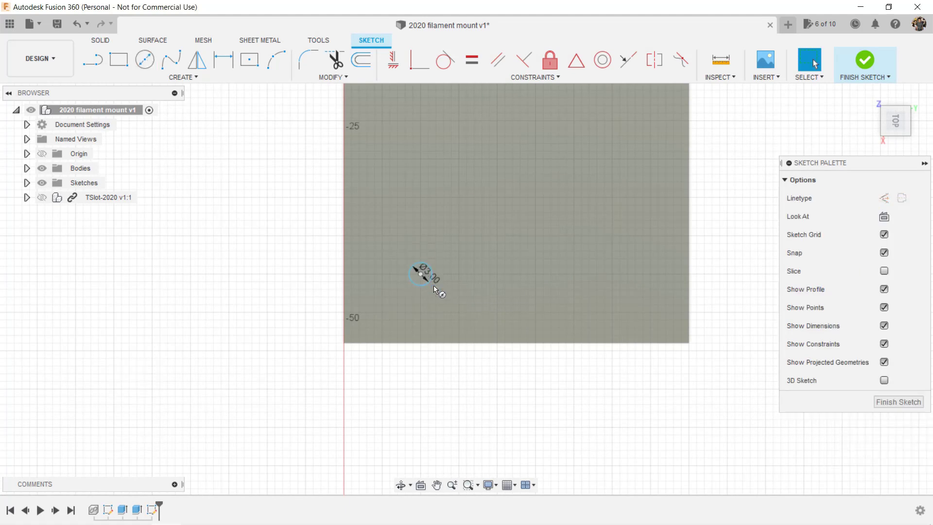
Step: Dimension the circle 5 mm from the plate's bottom edge and 10 mm from its left edge
key(d)
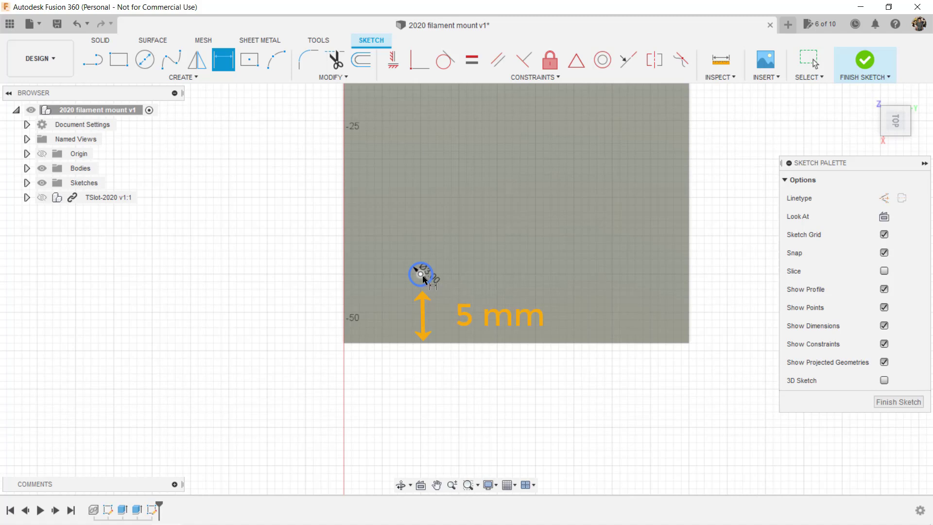
click(421, 275)
click(426, 343)
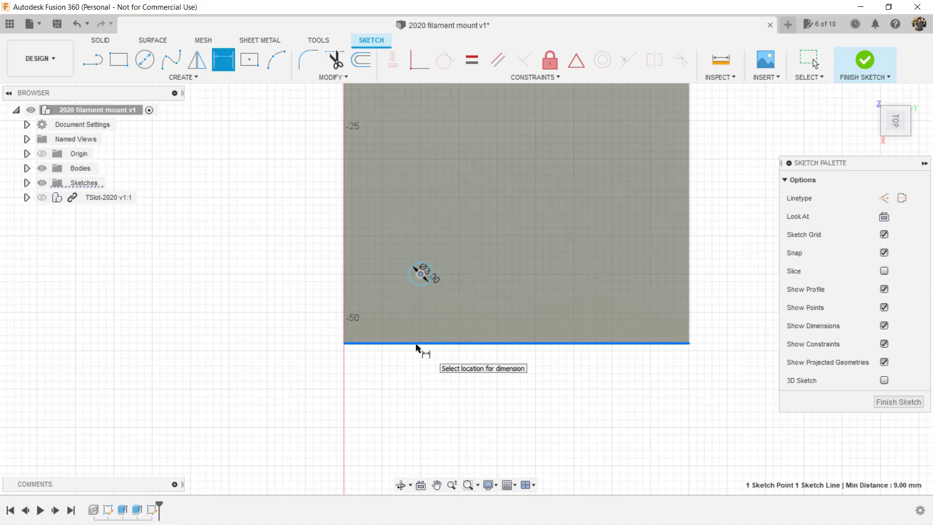
click(301, 326)
text(5)
key(Return)
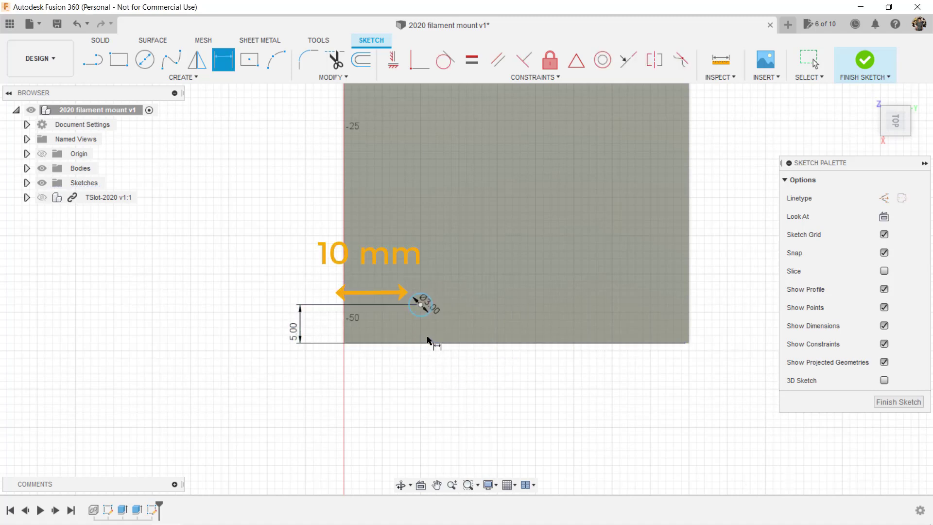
key(d)
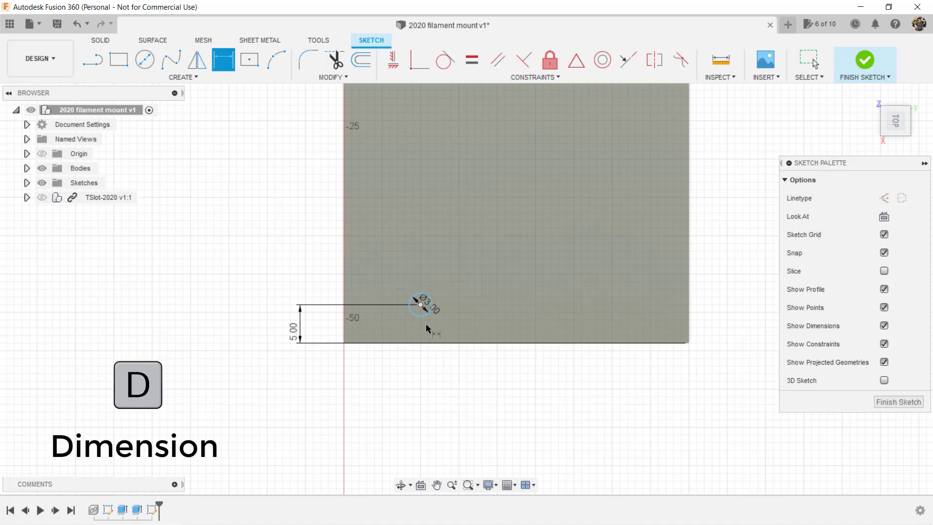
click(344, 282)
click(381, 384)
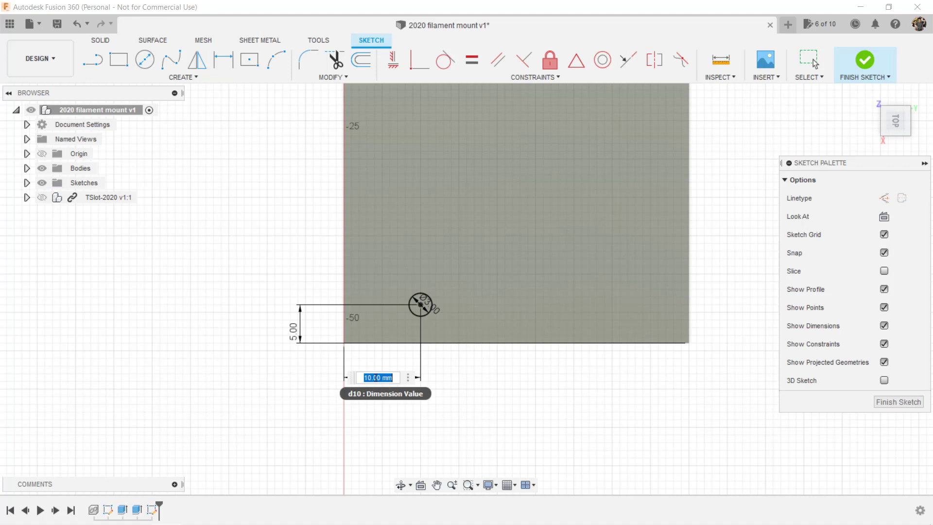
key(Return)
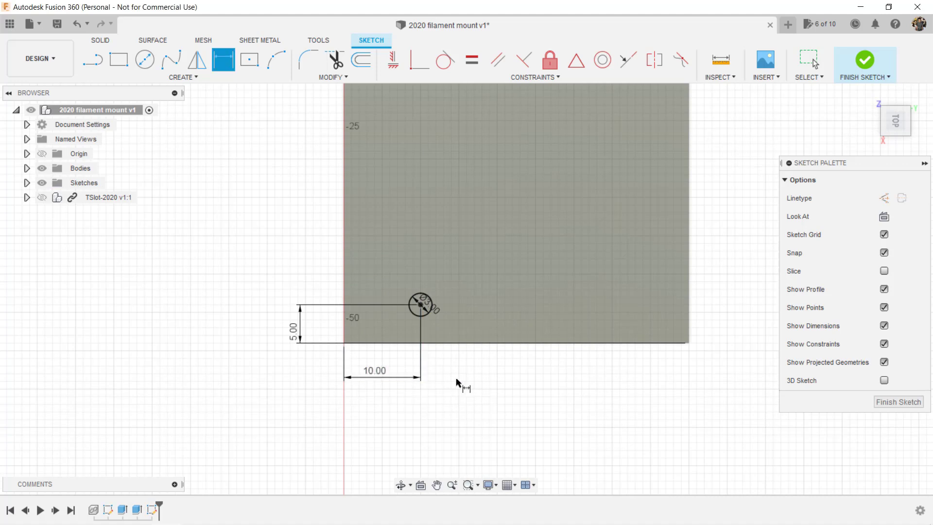
Step: Copy the circle and paste a second hole to the right of it
key(Escape)
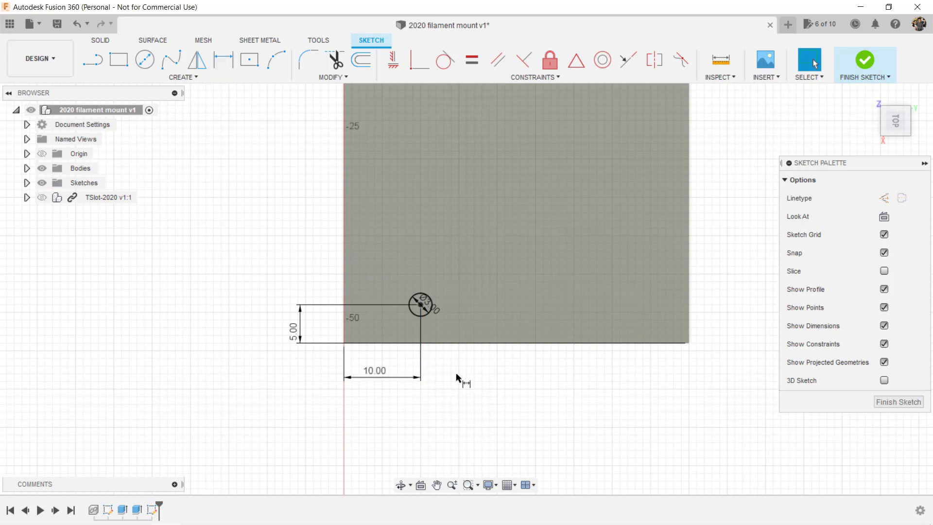
drag(393, 275, 451, 323)
key(ctrl+c)
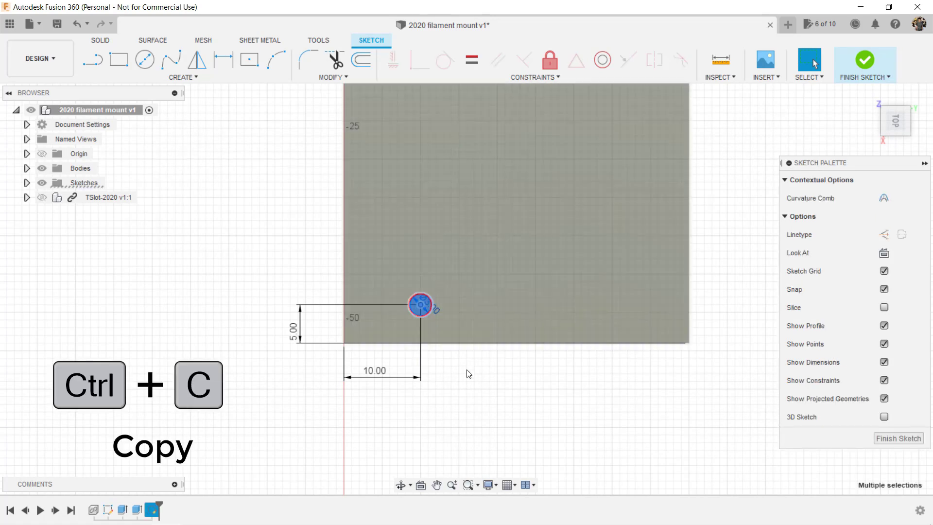
key(ctrl+v)
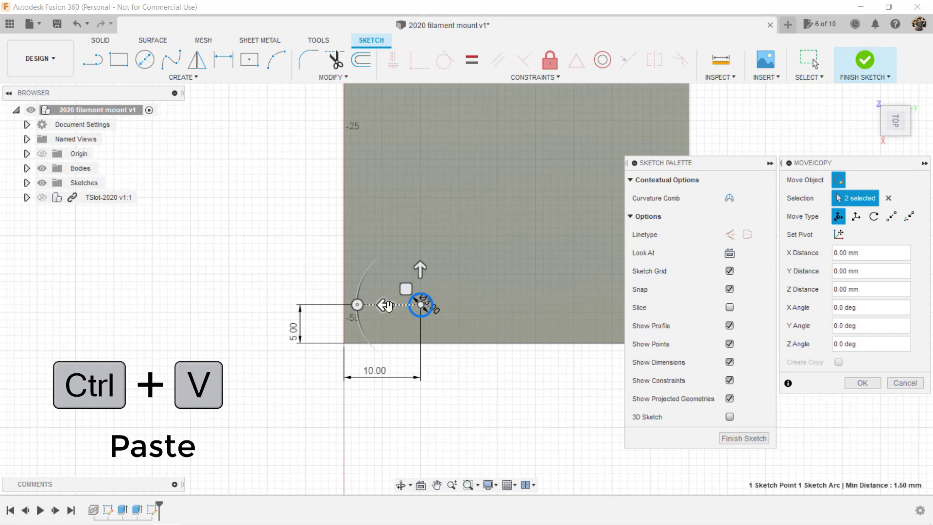
drag(388, 305, 440, 306)
key(Return)
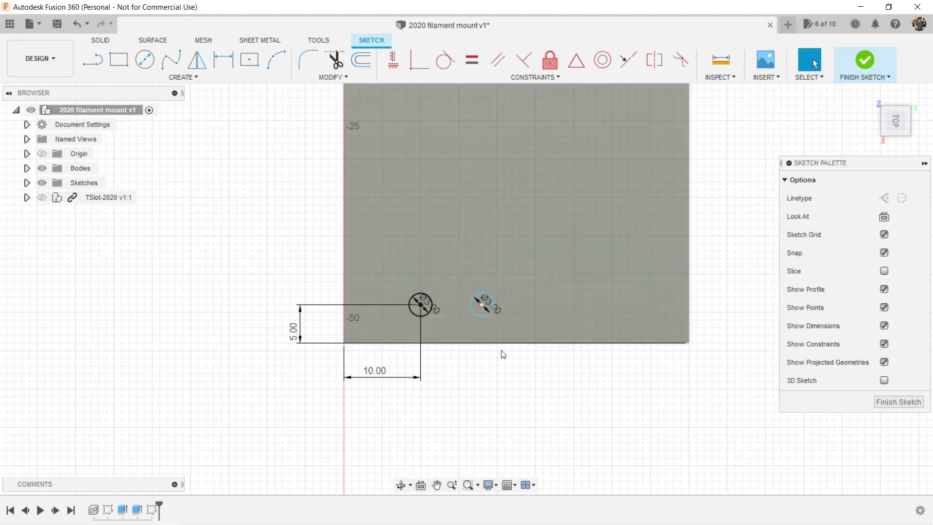
Step: Dimension the holes 15 mm apart and the second hole 5 mm above the bottom edge
key(d)
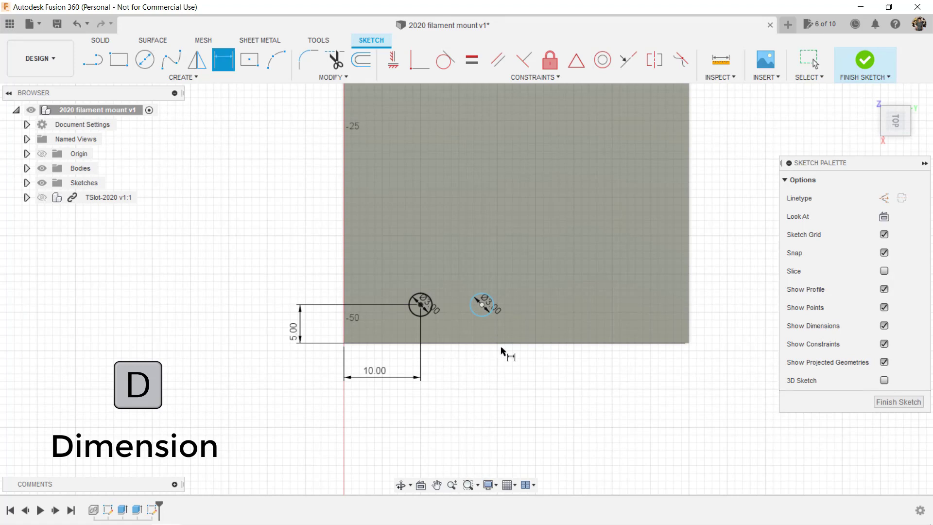
click(482, 305)
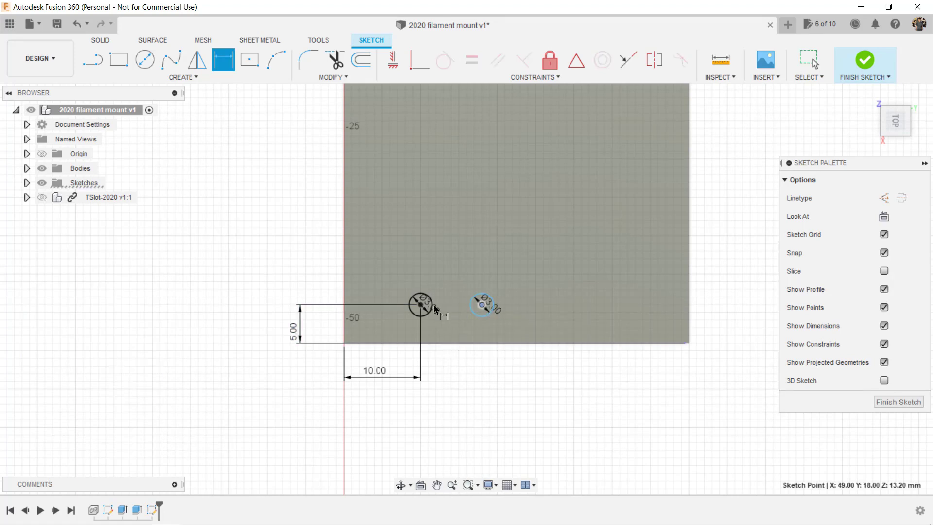
click(421, 305)
click(443, 379)
text(15)
key(Return)
key(d)
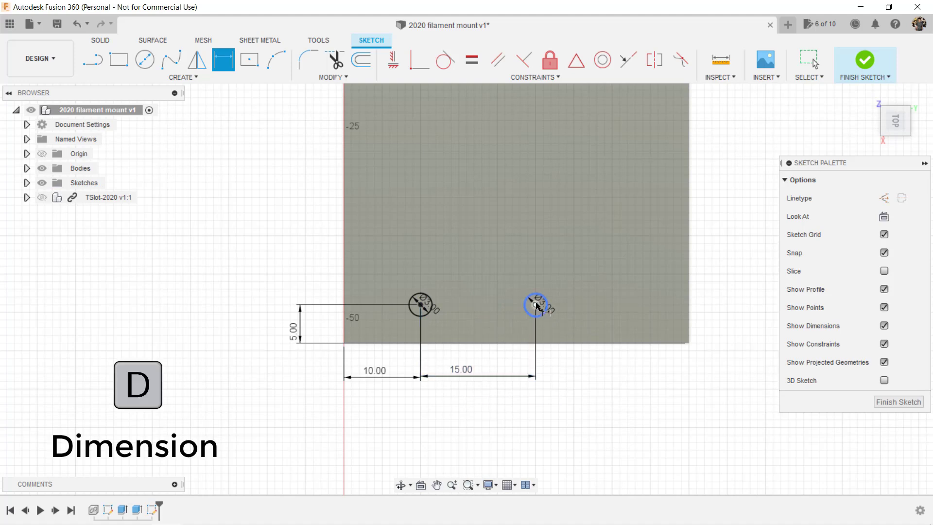
click(535, 305)
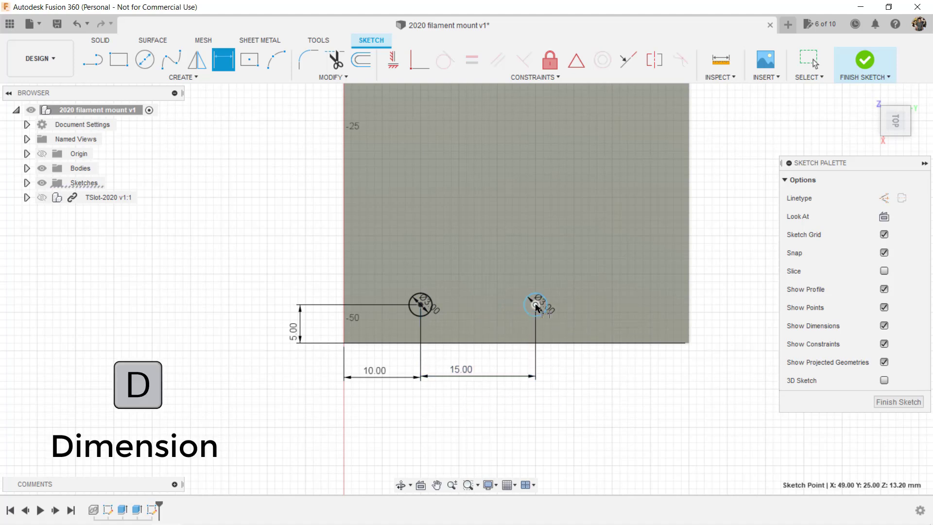
click(556, 343)
click(717, 314)
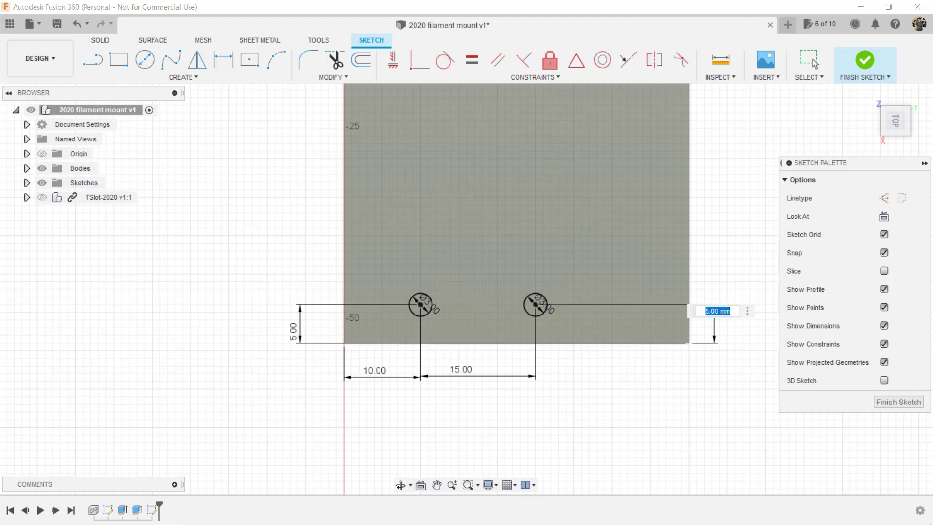
key(Return)
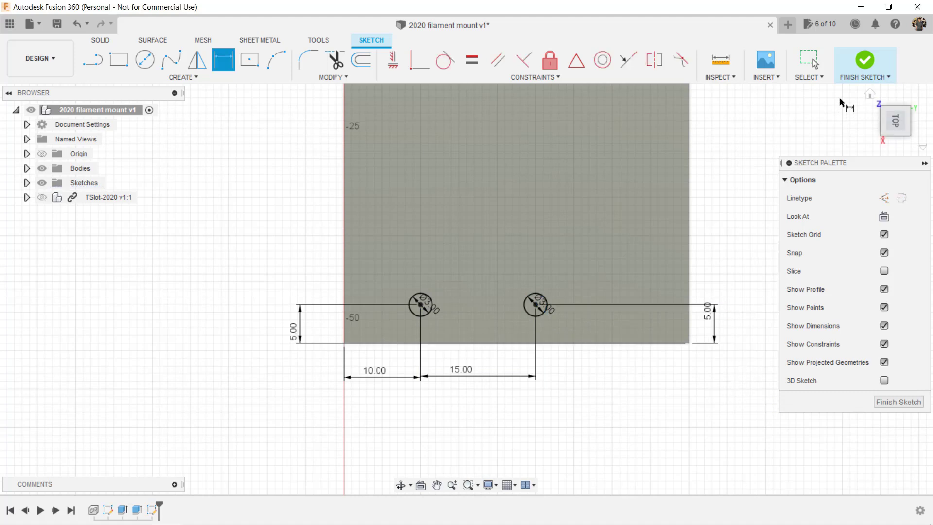
Step: Finish the hole sketch and extrude-cut both circles -3 mm into the plate
click(863, 63)
scroll(564, 311, down, 3)
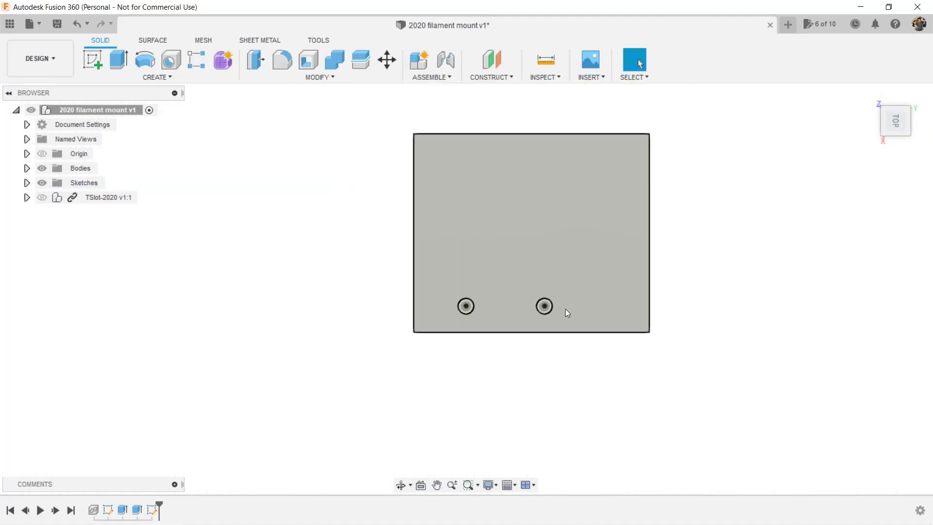
mouse_move(565, 311)
shift+middle_down()
mouse_move(602, 243)
mouse_move(616, 190)
mouse_move(587, 267)
shift+middle_up()
scroll(581, 294, up, 3)
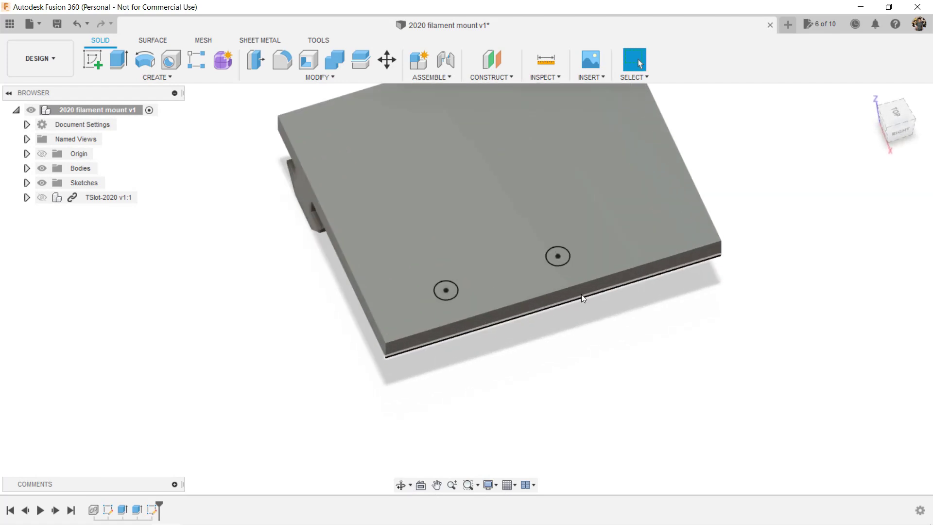
key(e)
click(445, 292)
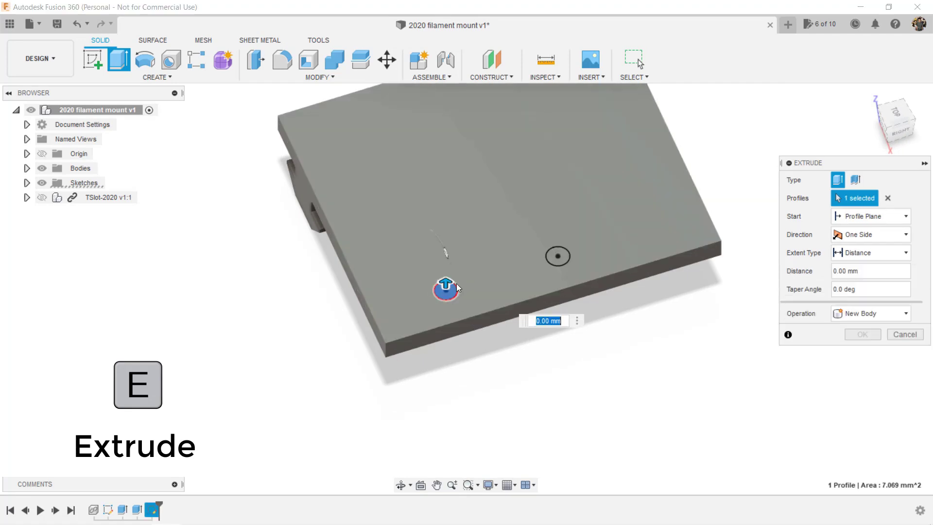
click(552, 259)
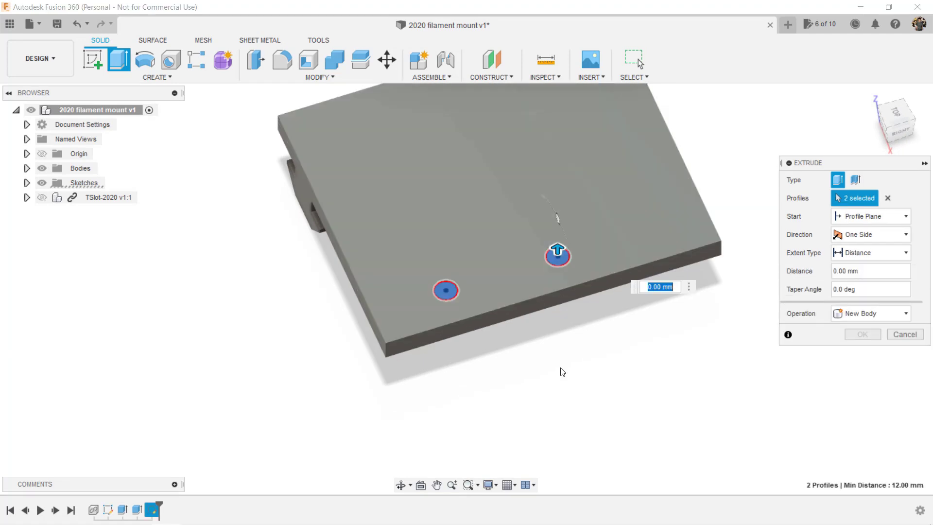
shift+middle_drag(561, 370, 553, 262)
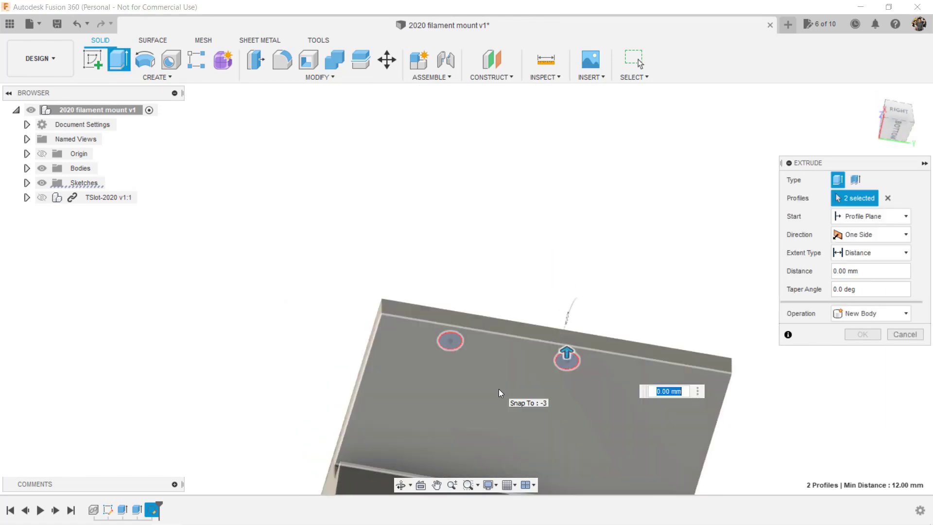
text(-3)
key(Return)
shift+middle_drag(501, 393, 711, 388)
click(851, 352)
shift+middle_drag(608, 378, 545, 328)
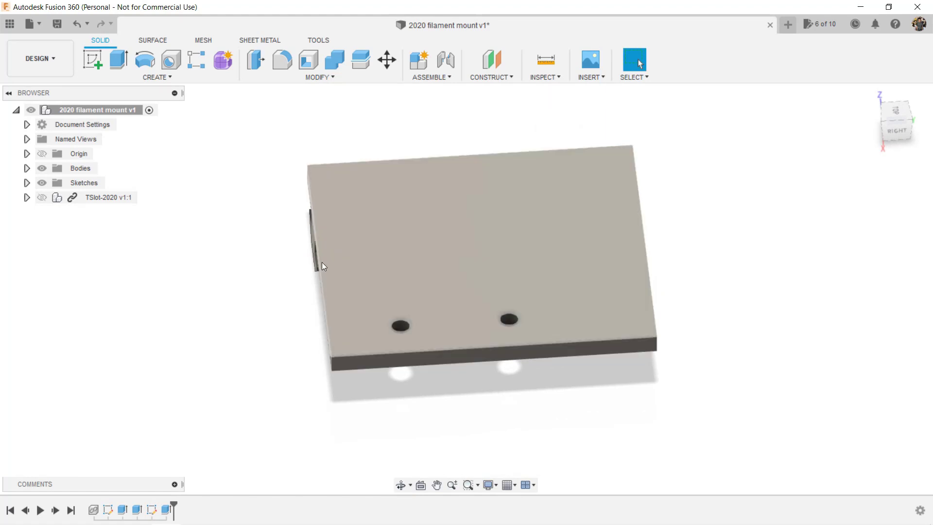
Step: Export Body1 as a mesh, settling on the STL (Binary) format after toggling with 3MF
click(27, 168)
right_click(85, 183)
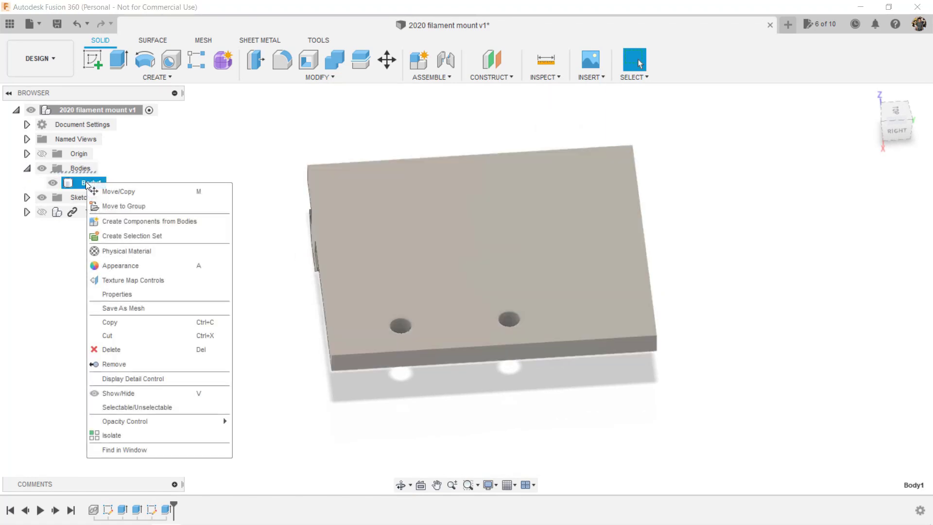
click(155, 308)
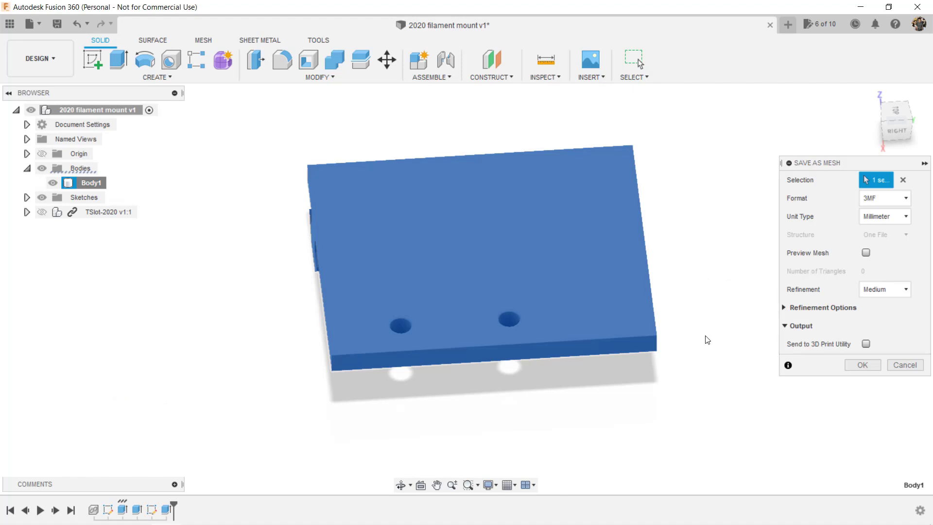
click(905, 198)
click(902, 226)
click(900, 199)
click(876, 214)
click(894, 198)
click(897, 227)
click(894, 198)
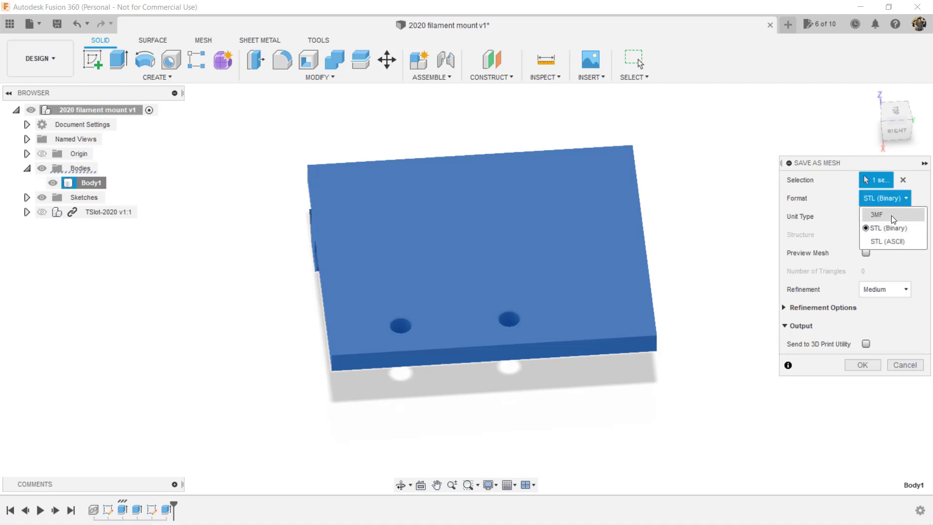
click(876, 215)
click(894, 198)
click(888, 227)
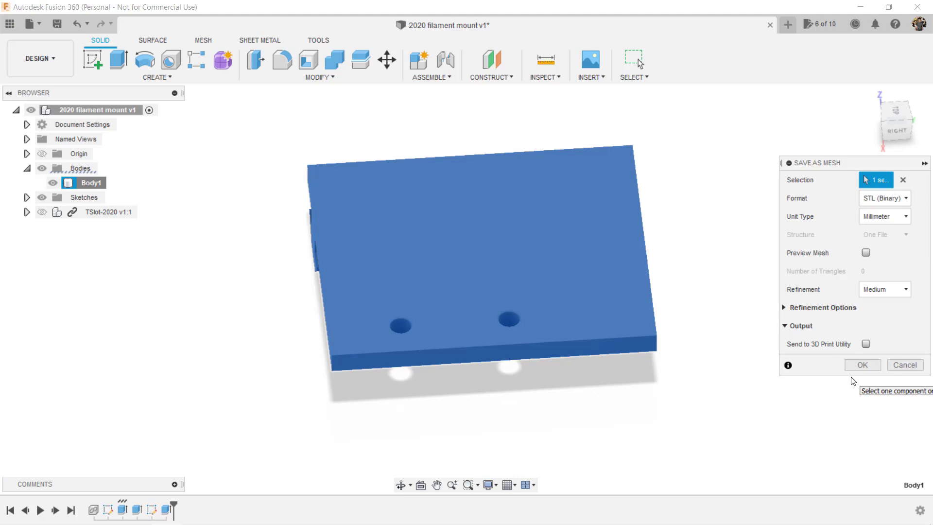
Step: Save the binary STL and place '2020 extrusion mount.stl' on the PrusaSlicer build plate
click(862, 365)
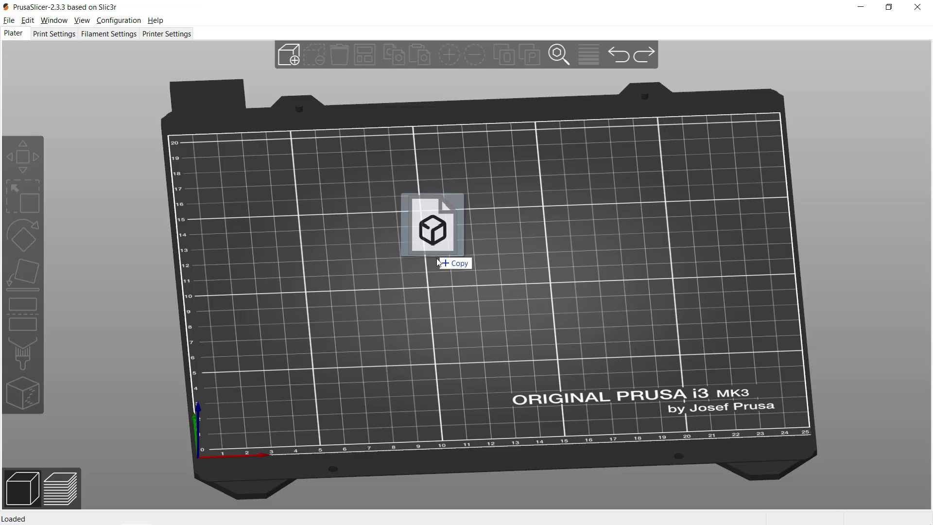
drag(428, 252, 488, 284)
click(511, 382)
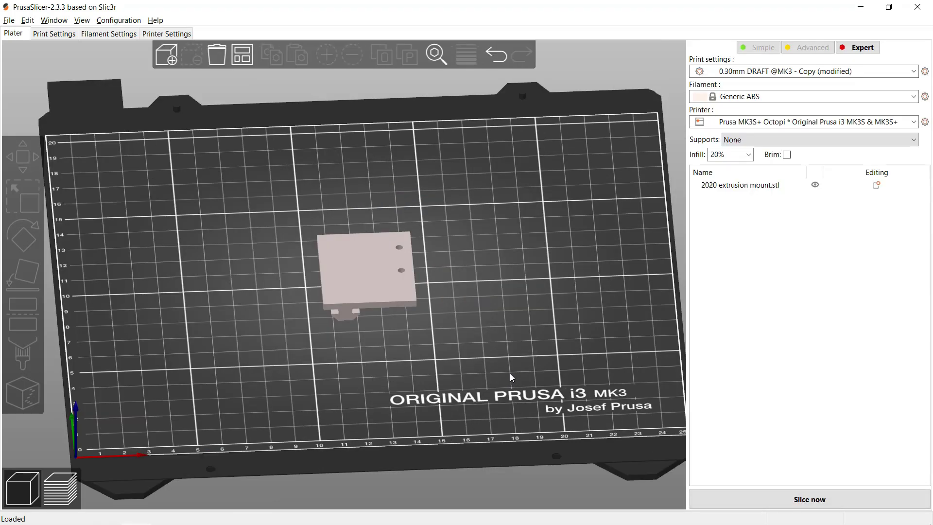
Step: Stand the mount upright by rotating it 90° about X
click(412, 288)
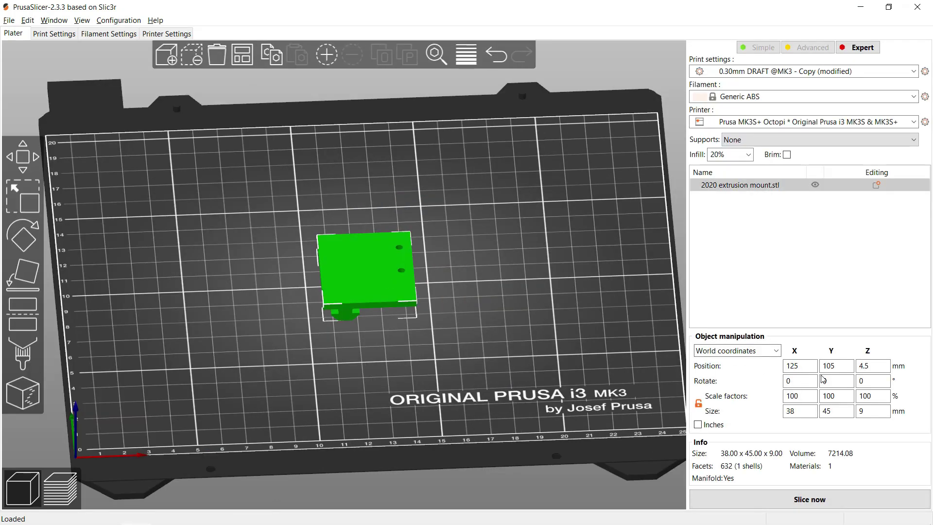
click(797, 380)
text(90)
key(Return)
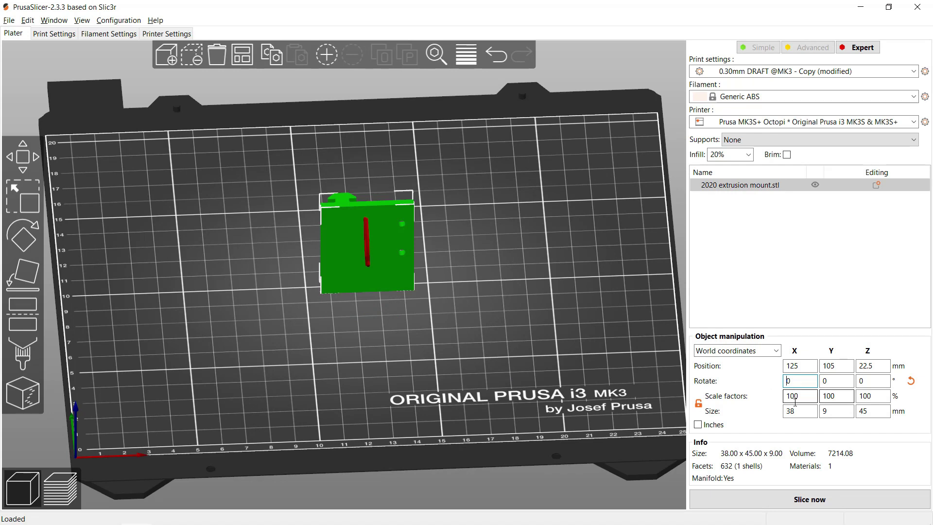
Step: Cut the model's Z size to 5 mm, then slice and send the test print to the printer
click(879, 415)
text(5)
key(Return)
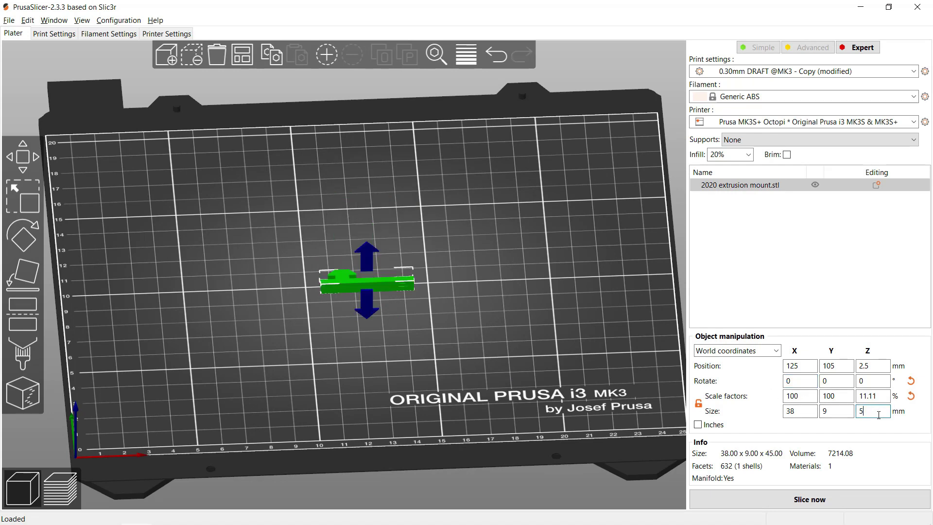
click(475, 325)
key(ctrl+r)
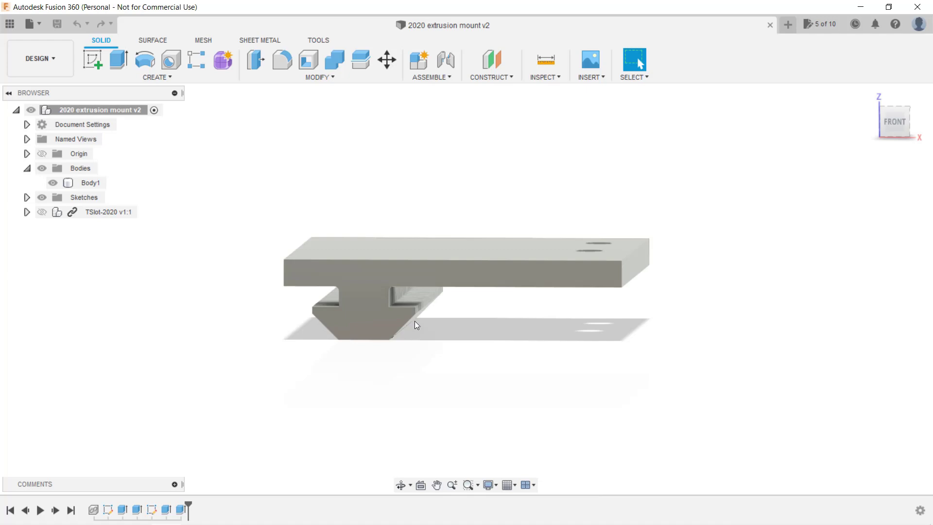
Step: Extrude the left and right angled faces of the T-slot tongue outward by 0.1 mm
click(416, 317)
click(413, 297)
shift+middle_drag(413, 296, 384, 326)
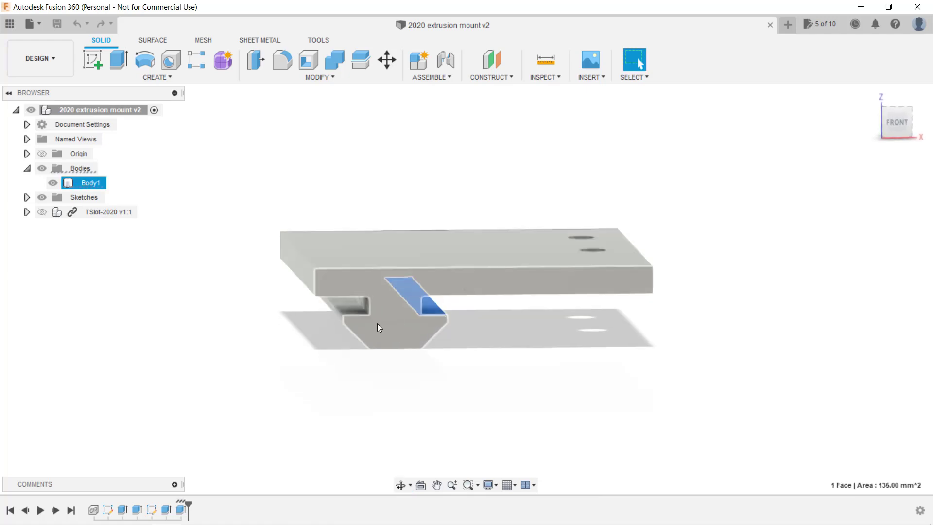
shift+click(354, 310)
key(e)
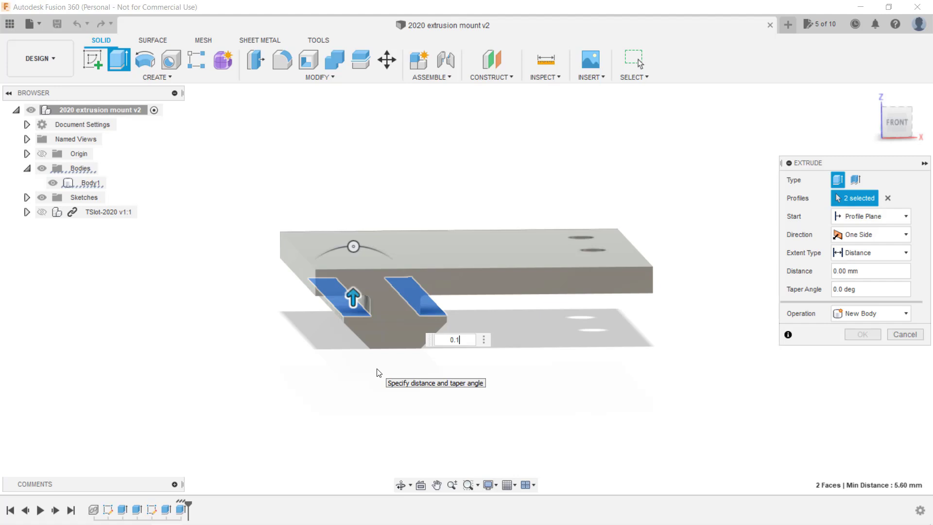
key(Return)
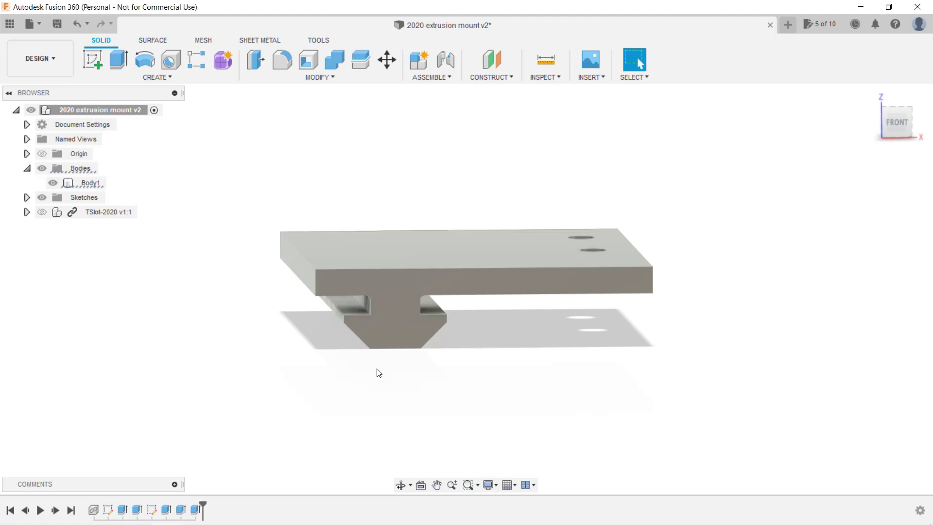
right_click(94, 184)
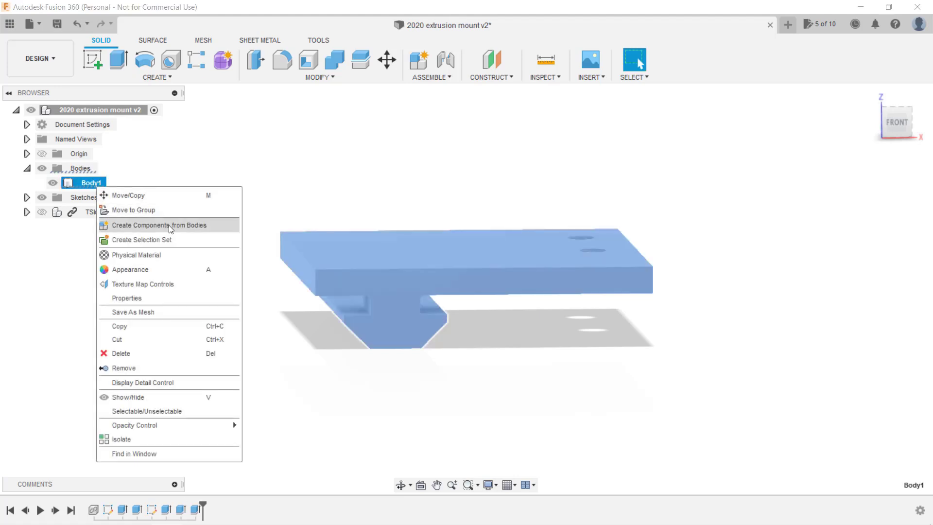
Step: Load the updated STL into PrusaSlicer, rotate it 90° about X, slice it, and send it to the printer host
click(177, 311)
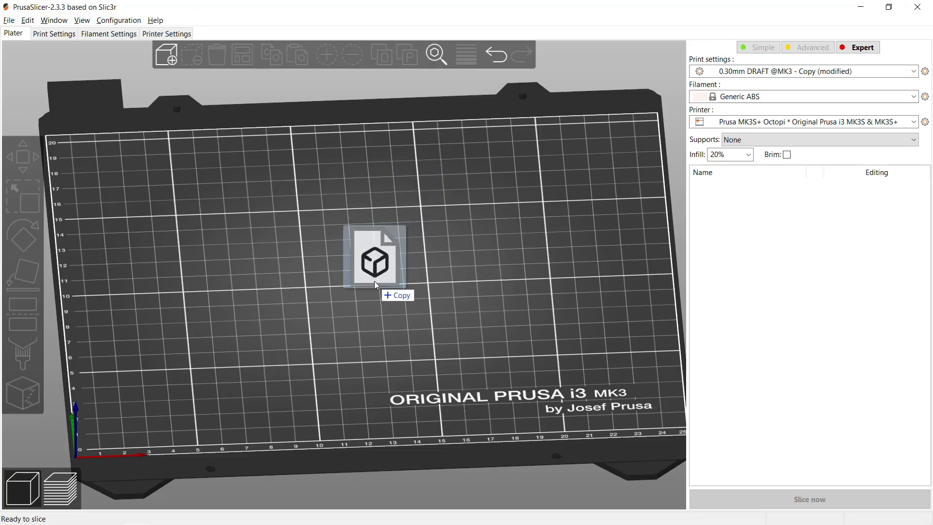
drag(367, 313, 401, 358)
click(802, 382)
text(90)
key(Return)
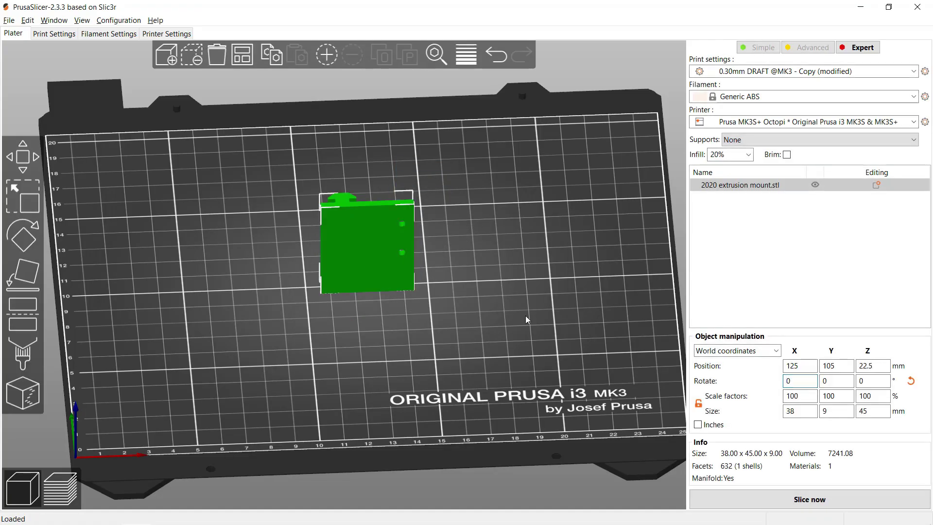
click(542, 350)
click(826, 499)
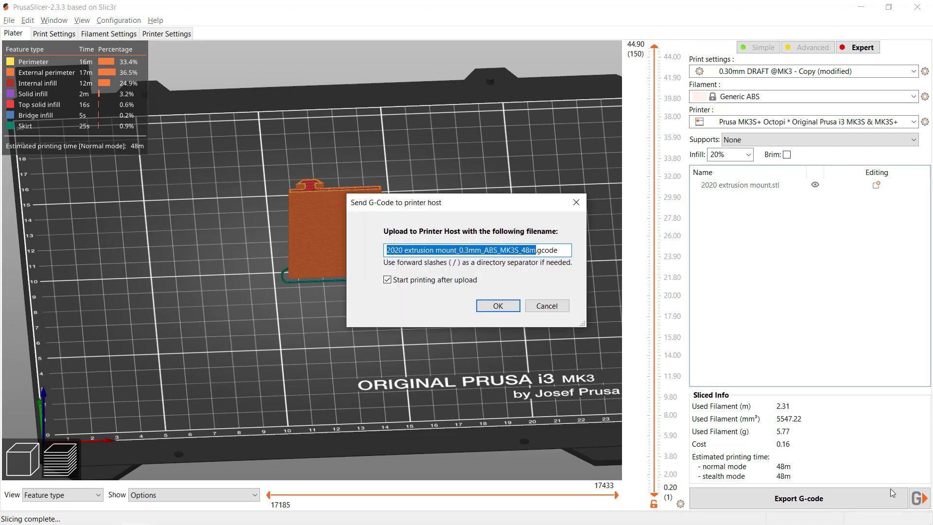